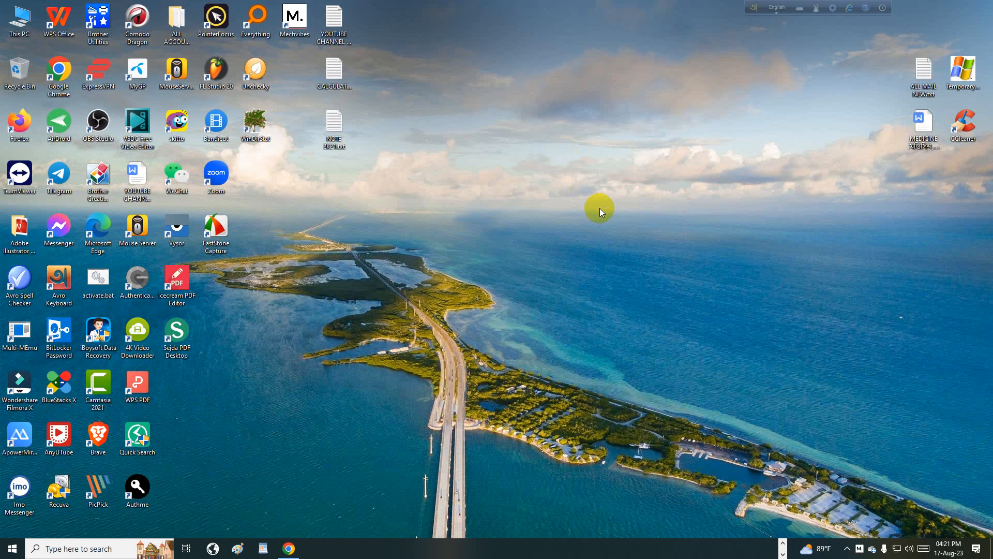
- Refresh the desktop a few times, then launch Microsoft Office Excel 2007 from Windows Search
right_click(560, 94)
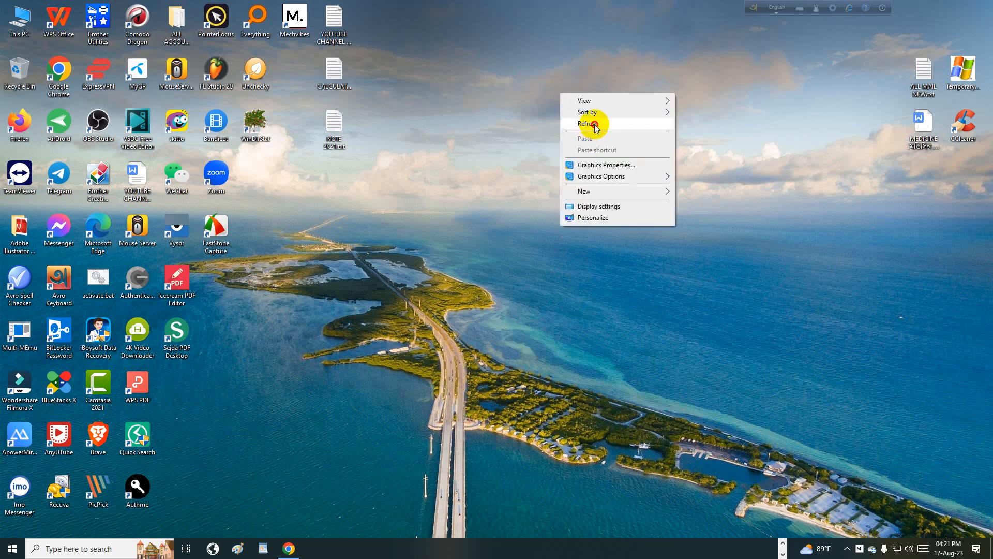
click(594, 125)
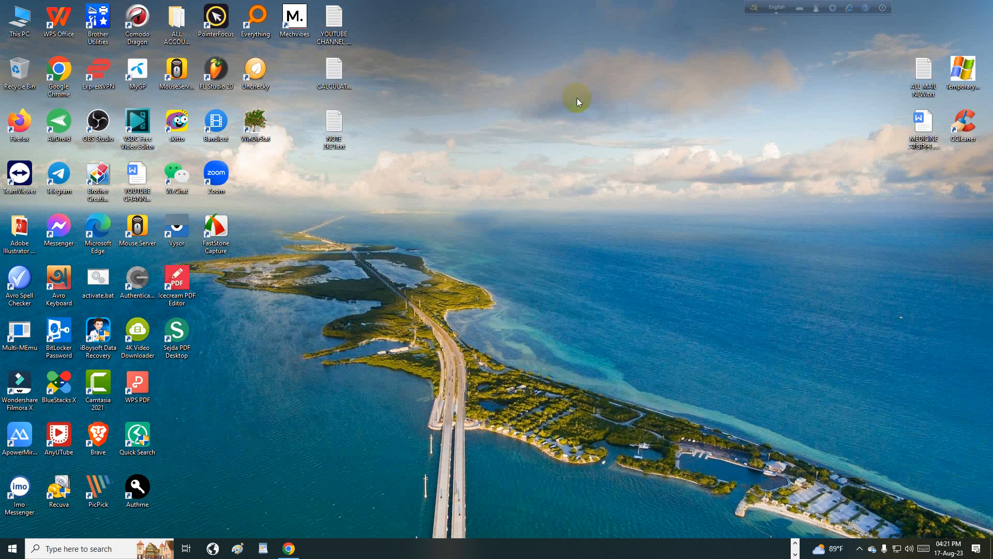
right_click(473, 2)
click(520, 33)
right_click(496, 9)
click(528, 41)
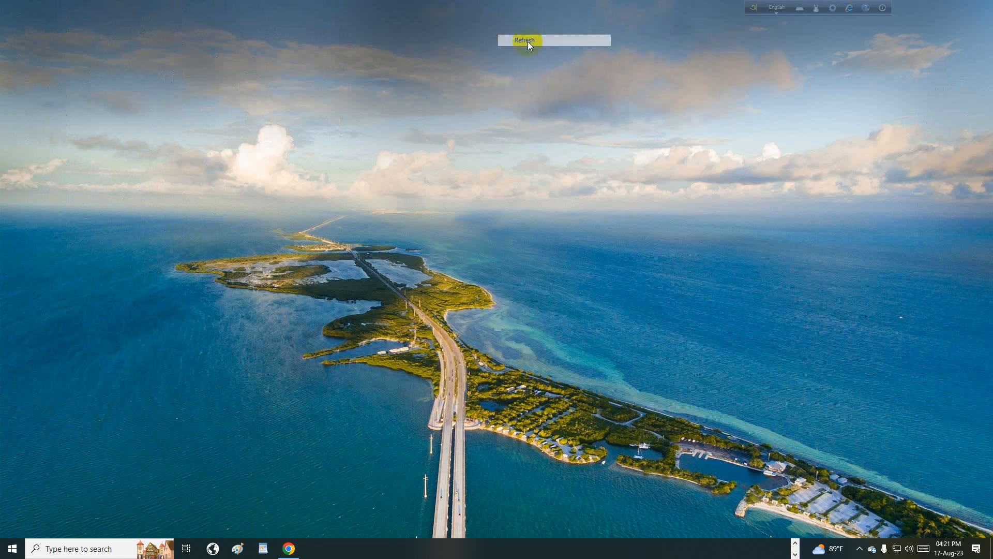
right_click(482, 14)
click(500, 44)
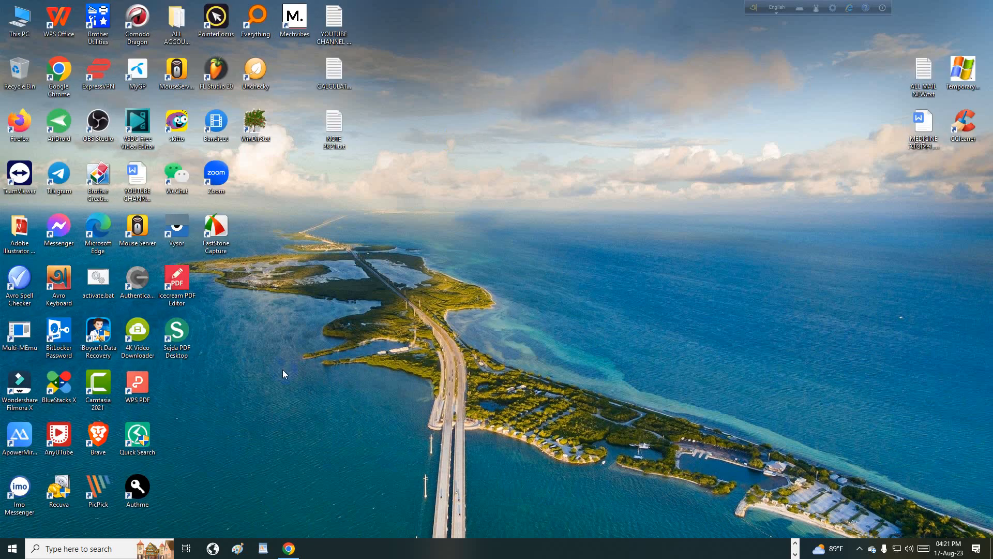
click(103, 550)
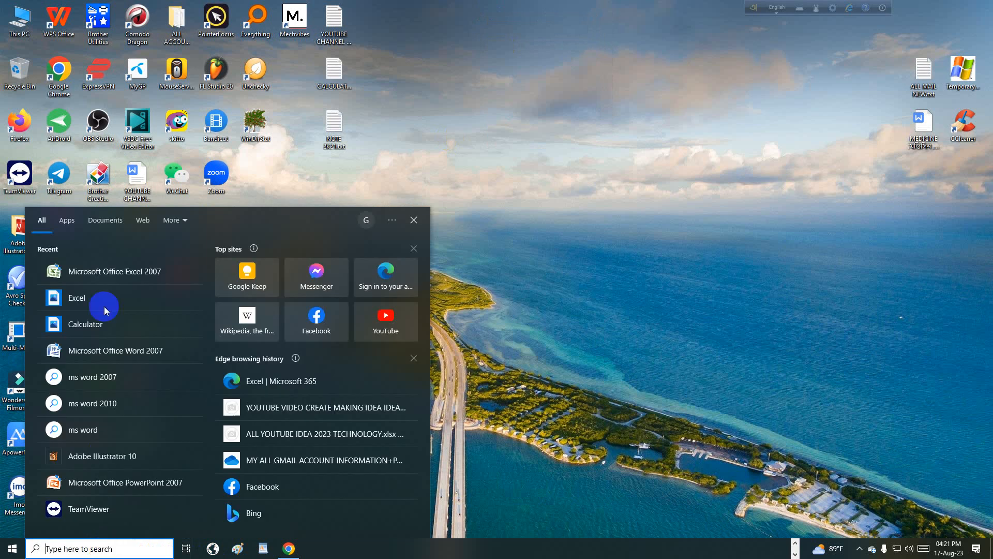
click(123, 272)
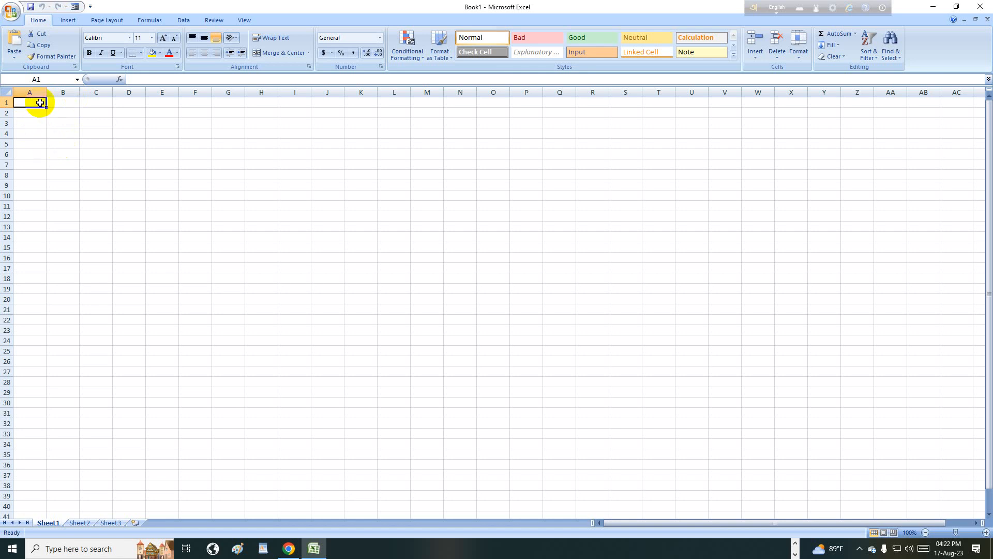
- Enter the headers S.L No, Students name, Date Of Birth and Fathers name in A2 to D2
double_click(41, 113)
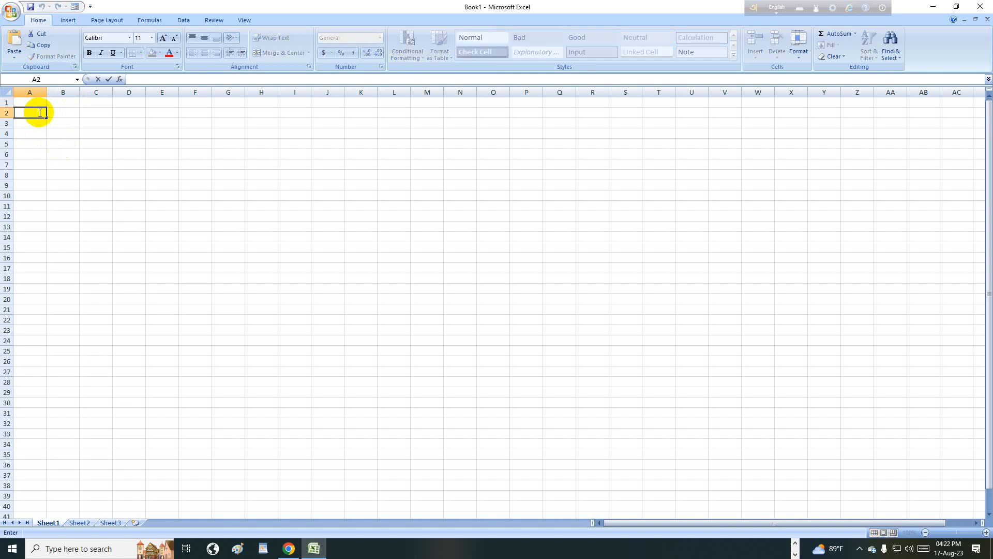
text(S)
text(.L No)
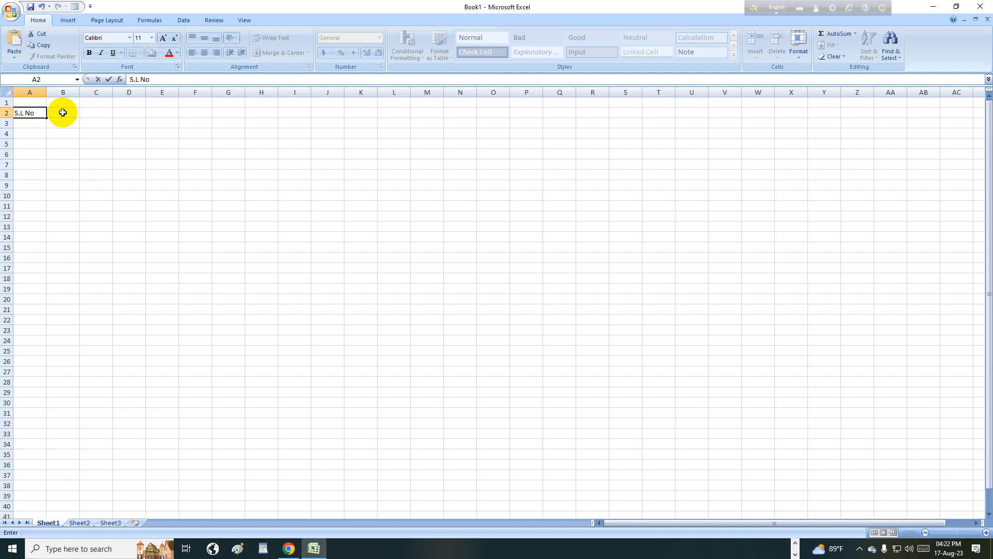
click(62, 113)
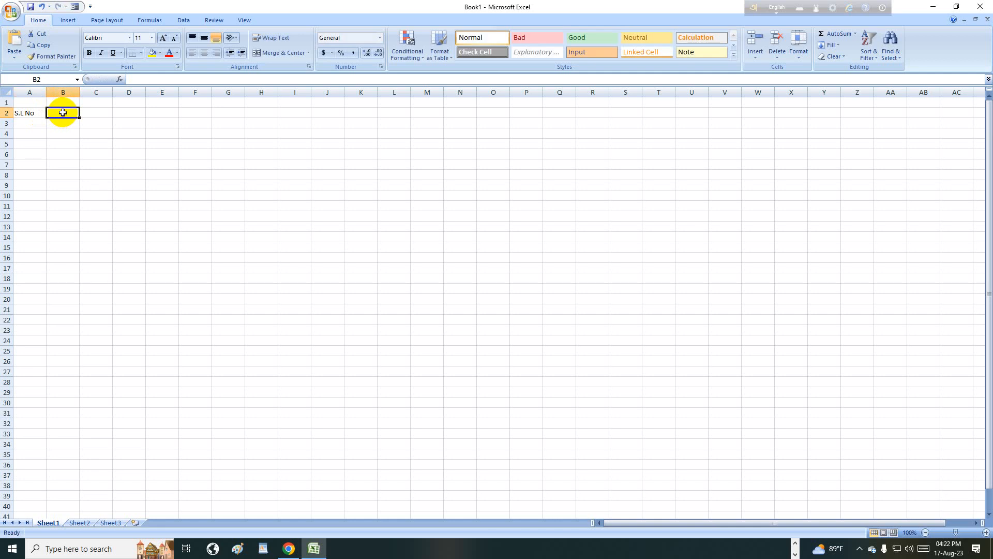
text(S)
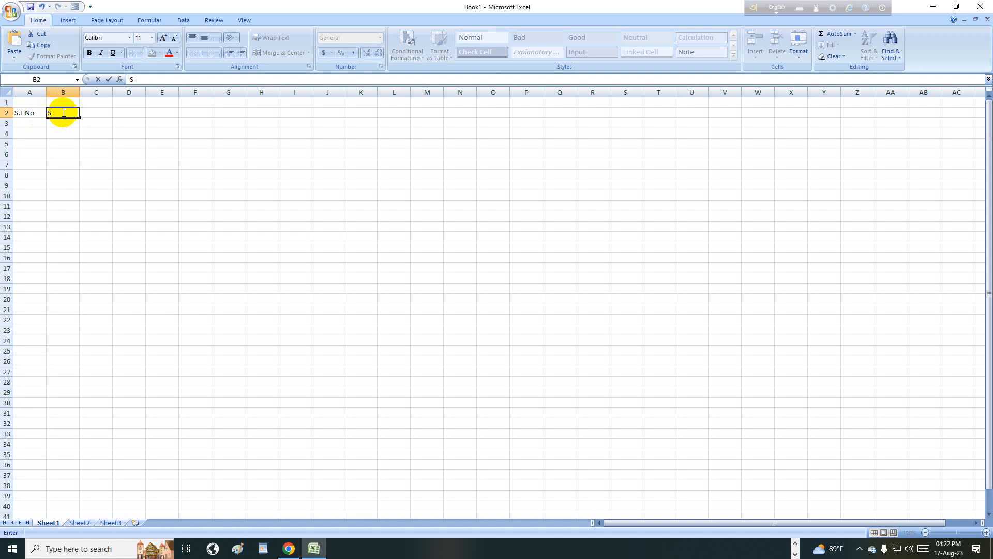
text(tudents name)
click(123, 113)
double_click(102, 113)
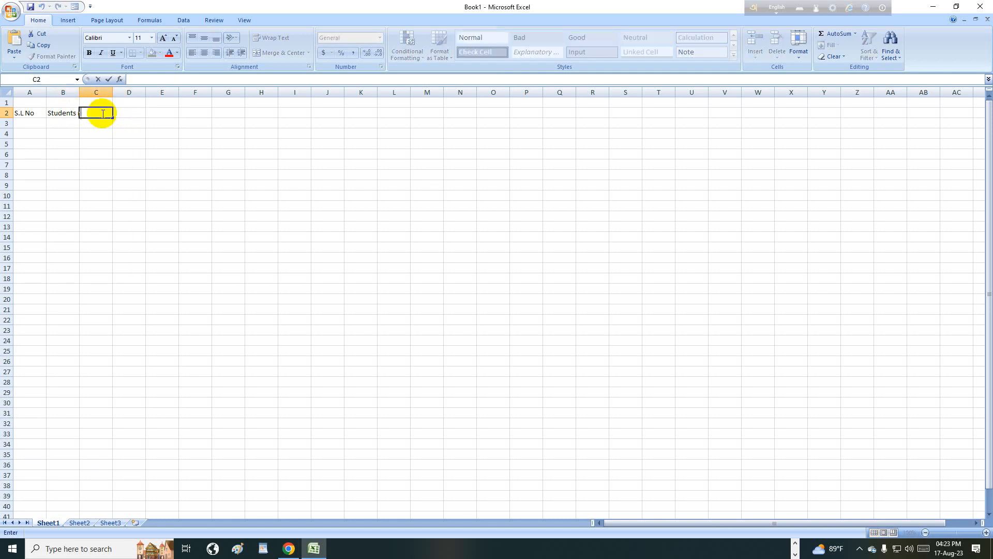
text(Date Of Birth)
click(147, 112)
click(132, 114)
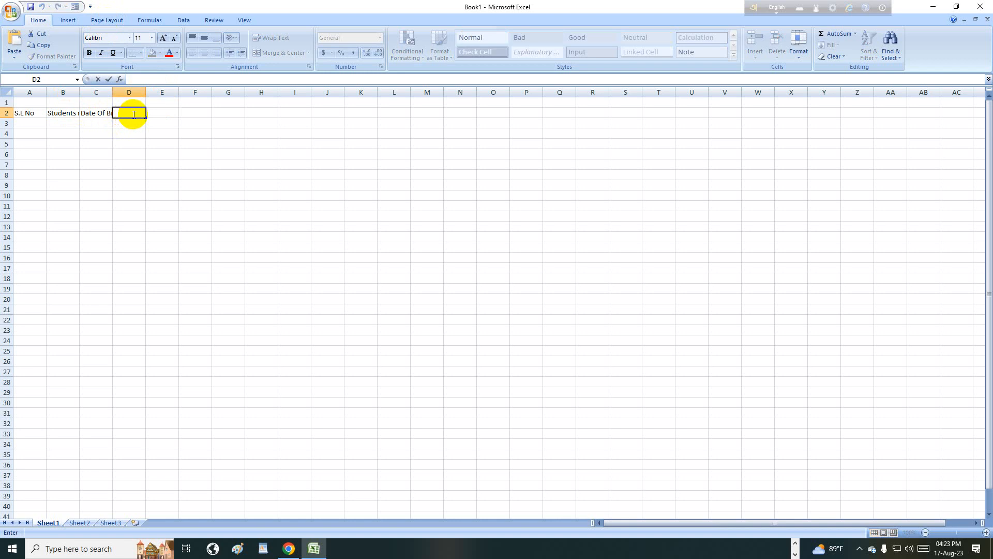
text(Fathers name)
- Add Gender, Address and Contact No as headers in E2, F2 and G2
click(188, 116)
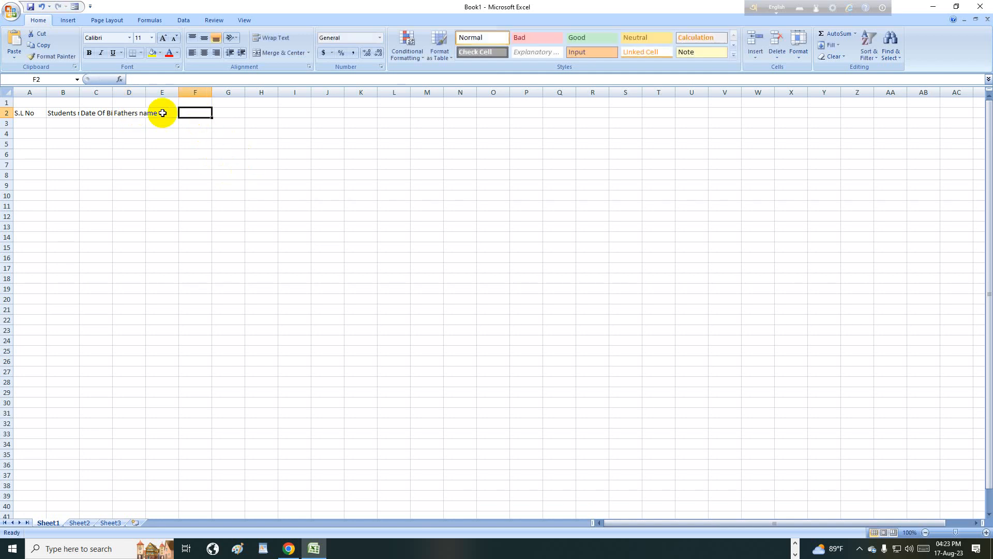
double_click(162, 113)
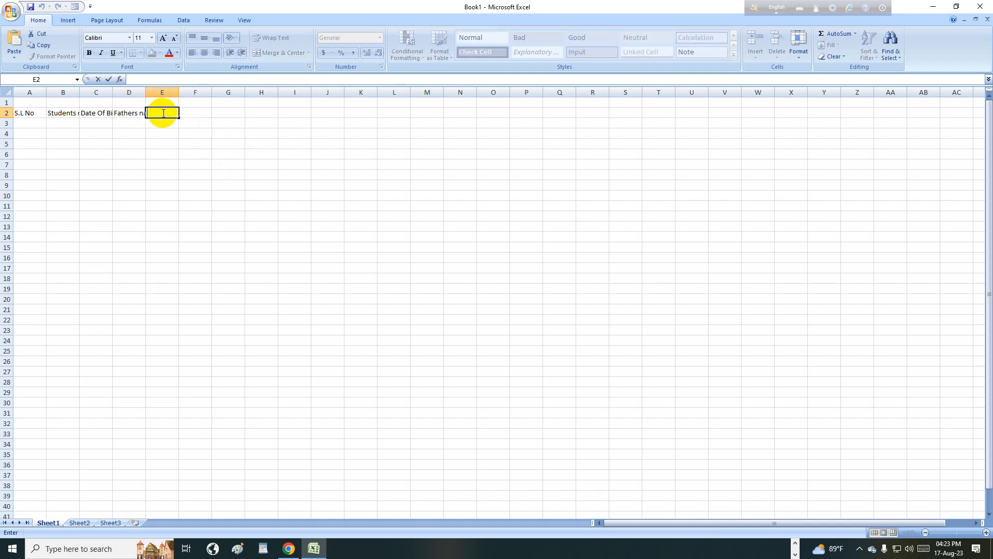
text(Gender)
double_click(190, 114)
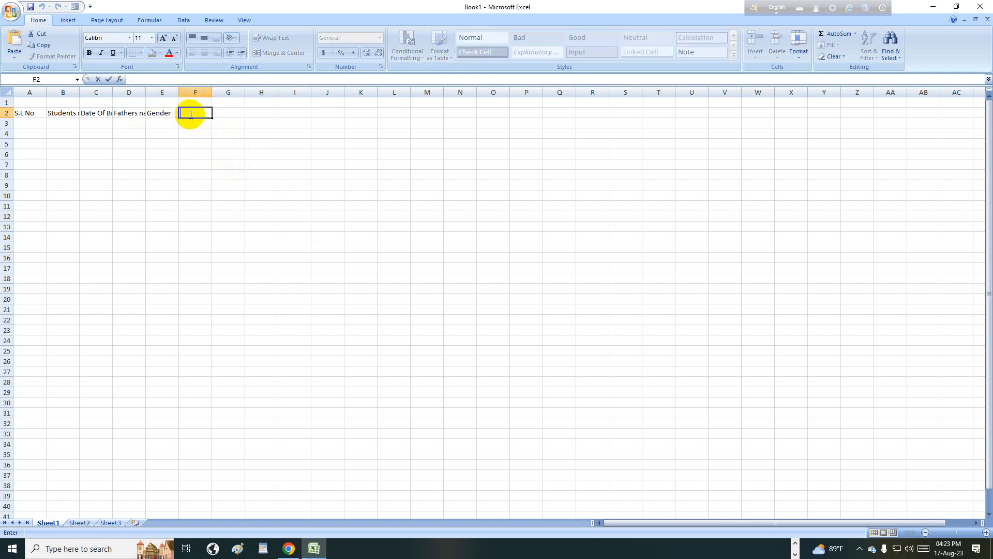
text(Address)
double_click(228, 113)
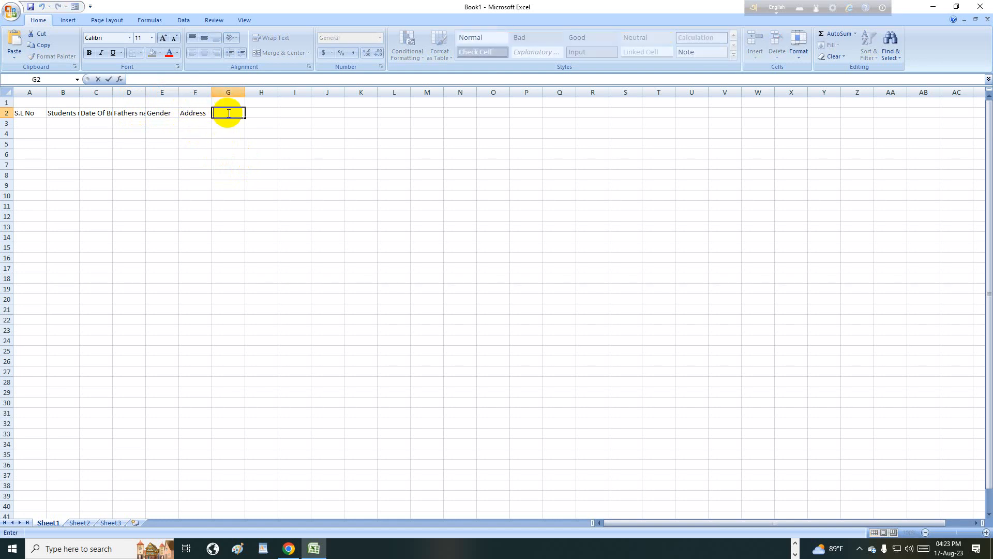
text(C)
text(ontac)
text(t)
text( N)
key(BackSpace)
text(No)
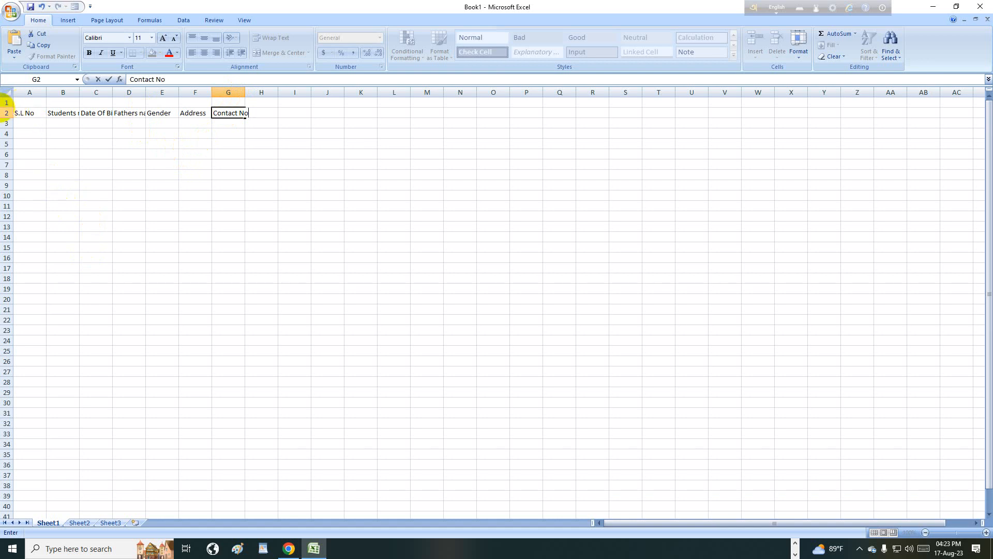
click(7, 93)
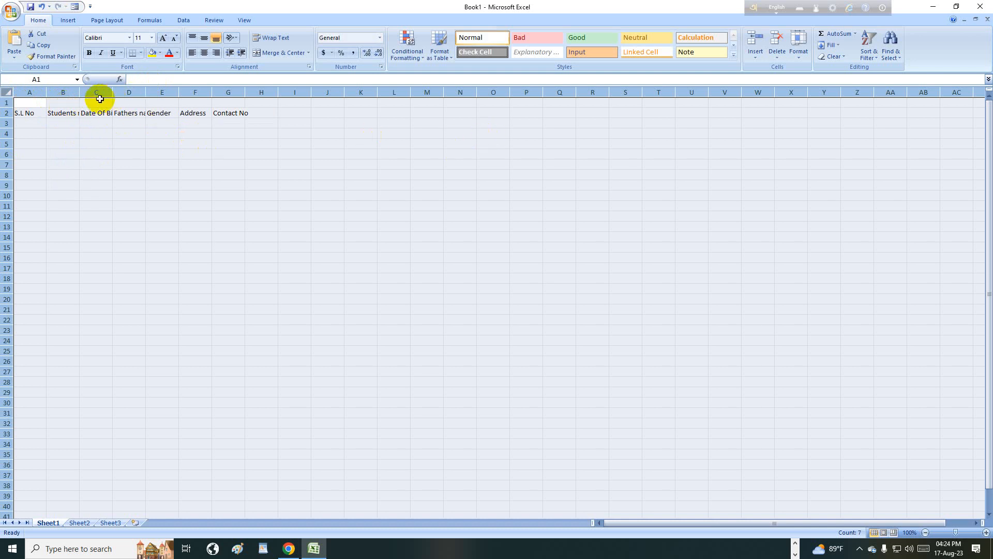
- Widen the columns to 28.57 and centre the A2:G2 headers
drag(81, 91, 112, 92)
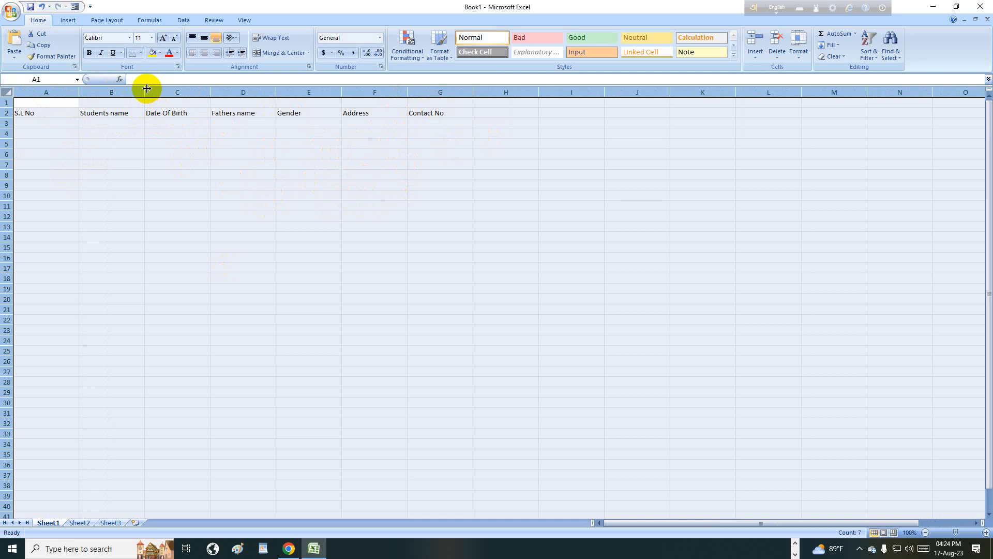
drag(144, 89, 185, 85)
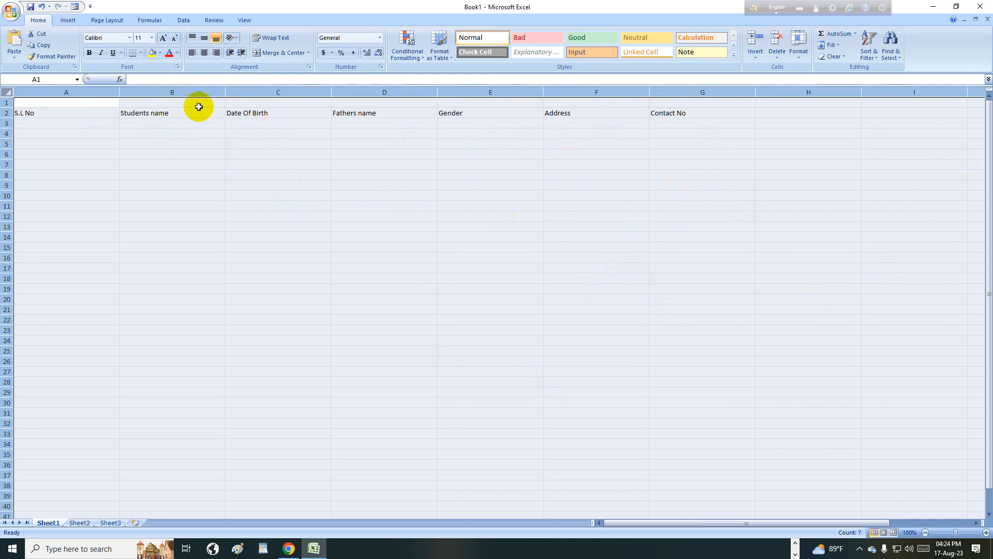
drag(69, 110, 682, 115)
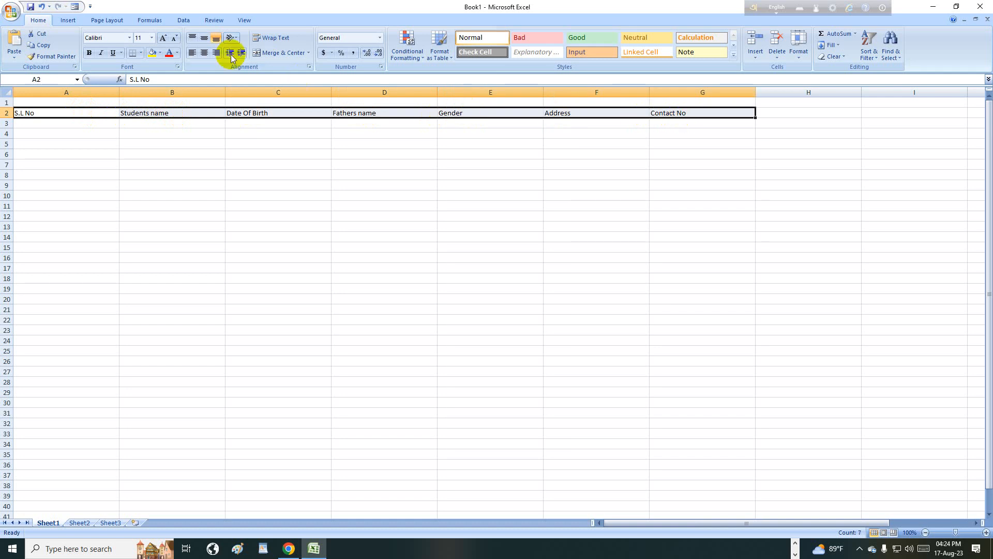
click(204, 52)
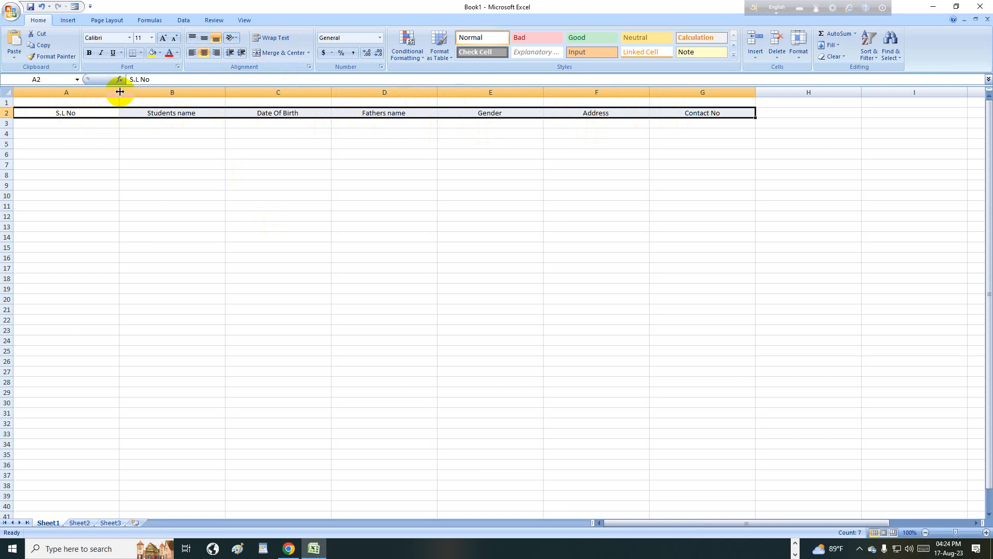
- Narrow column A to fit S.L No and merge A1:G1 into one title cell
drag(119, 91, 632, 109)
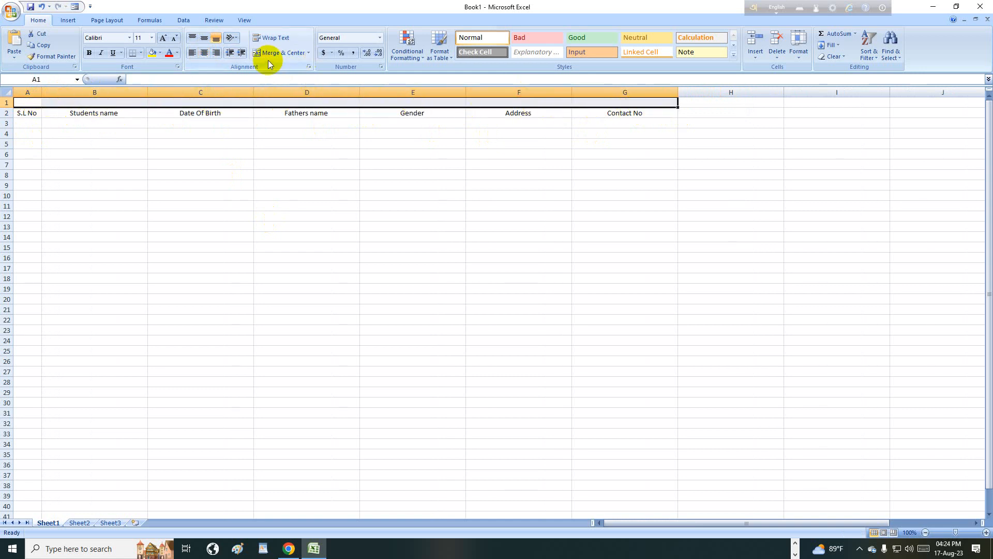
click(273, 54)
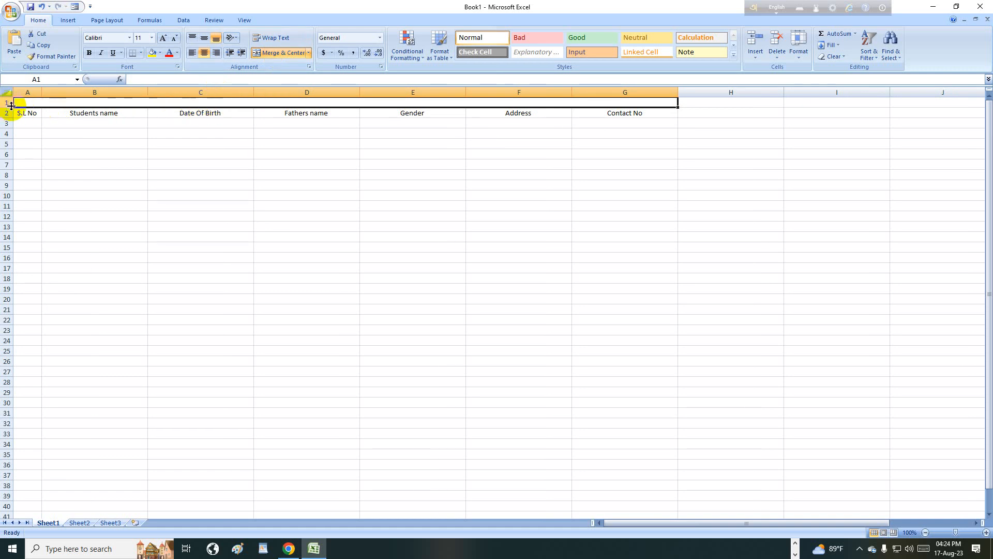
- Raise row 1 to 44.25 and type STUDENTS ADMISSION DETAILS in the merged title cell
drag(11, 107, 11, 128)
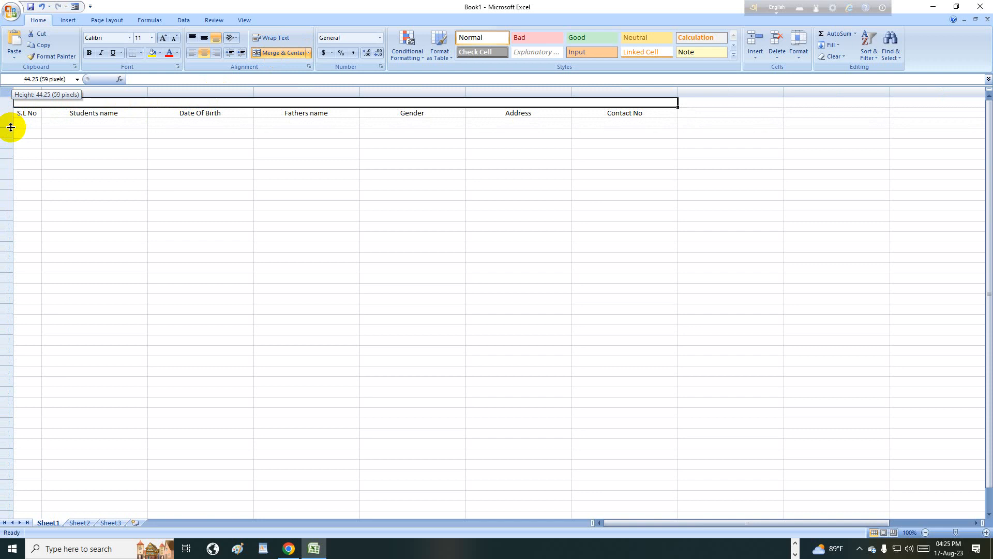
double_click(285, 112)
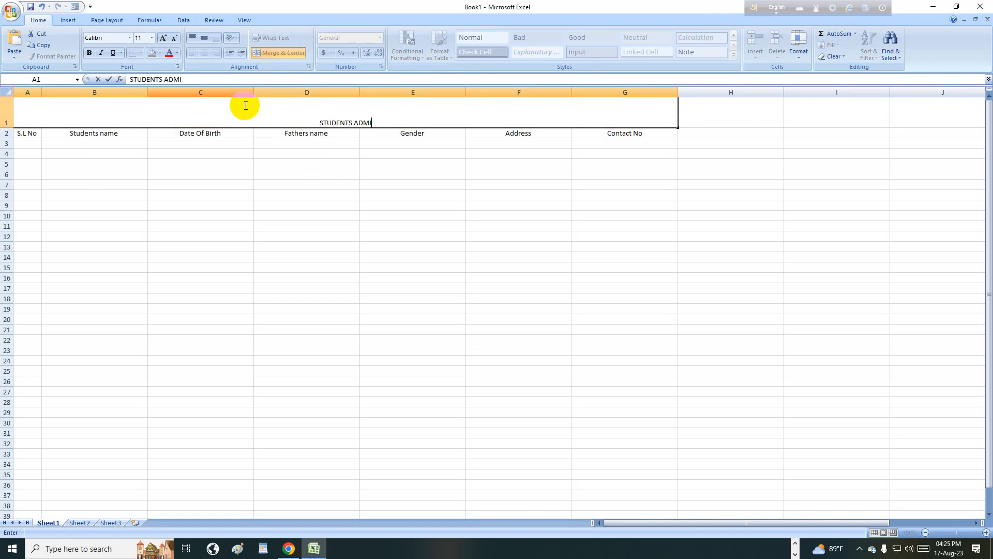
text(SION )
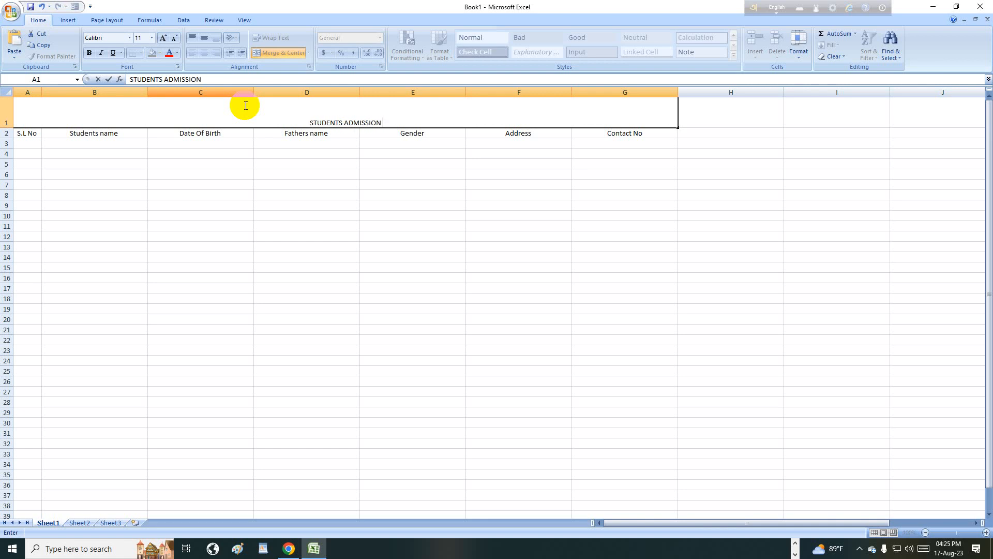
text(DETA)
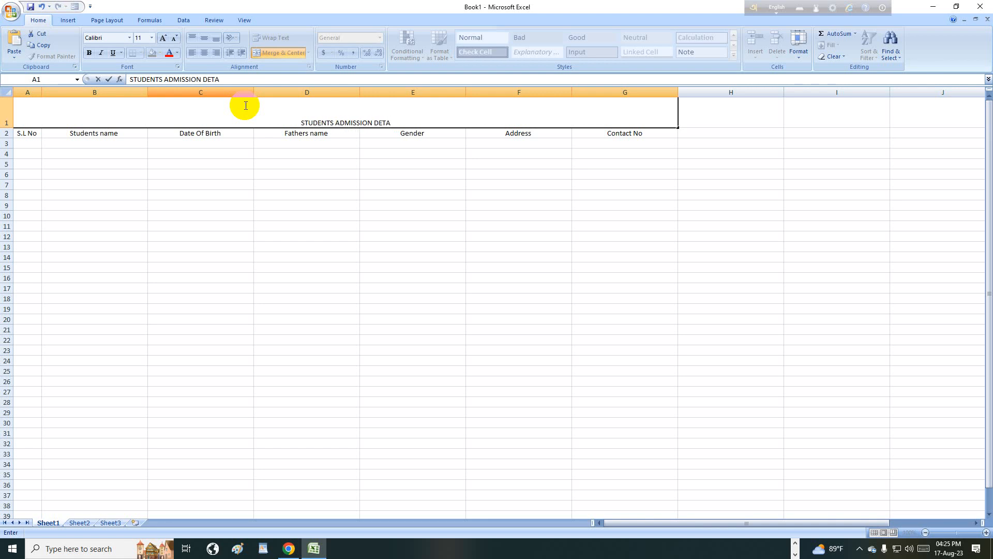
text(ILS)
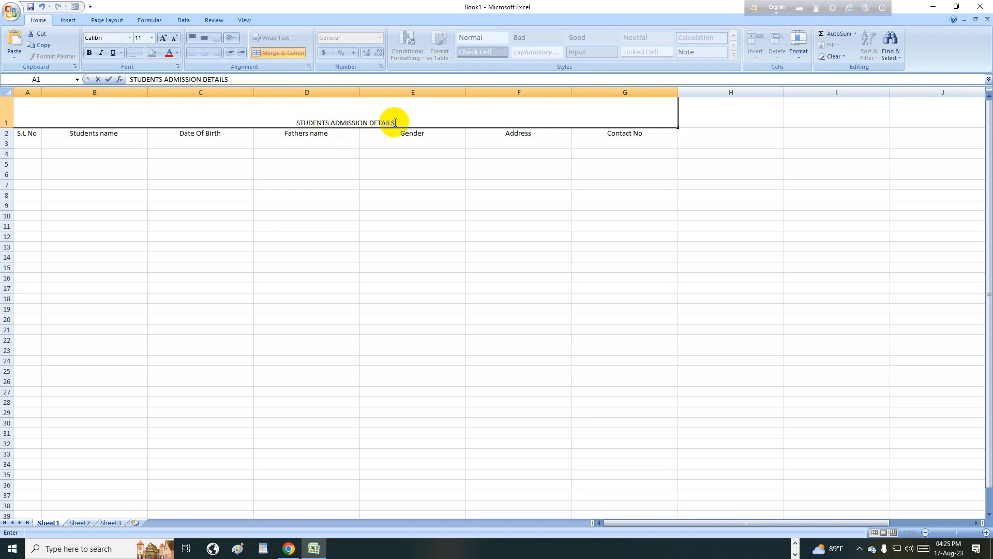
- Format the STUDENTS ADMISSION DETAILS title as bold 36-point text
drag(427, 120, 318, 111)
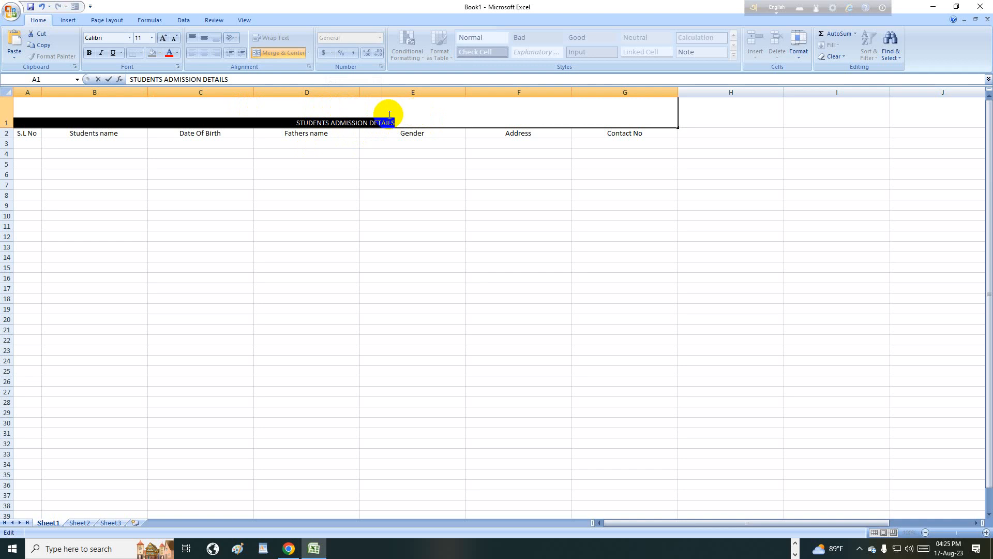
click(153, 38)
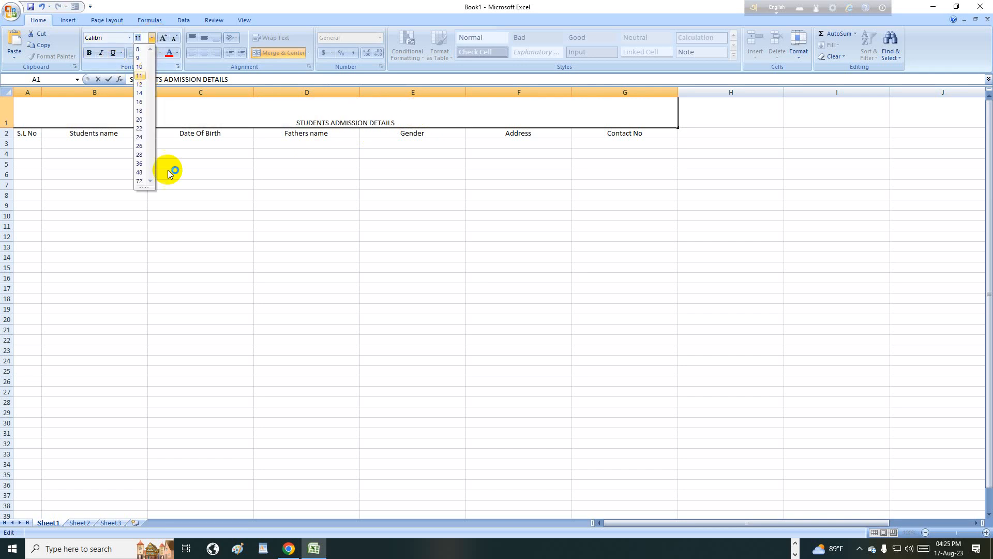
click(140, 163)
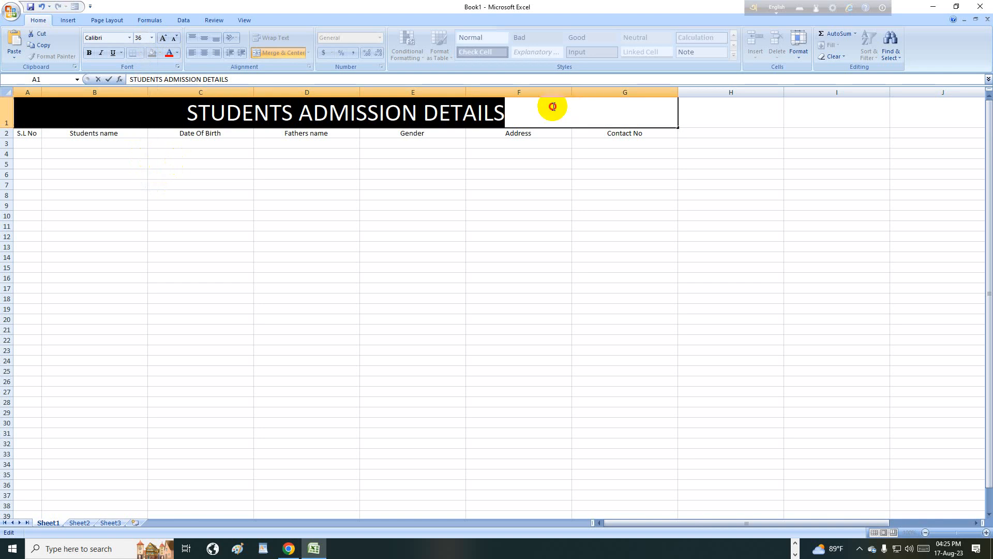
drag(553, 106, 186, 112)
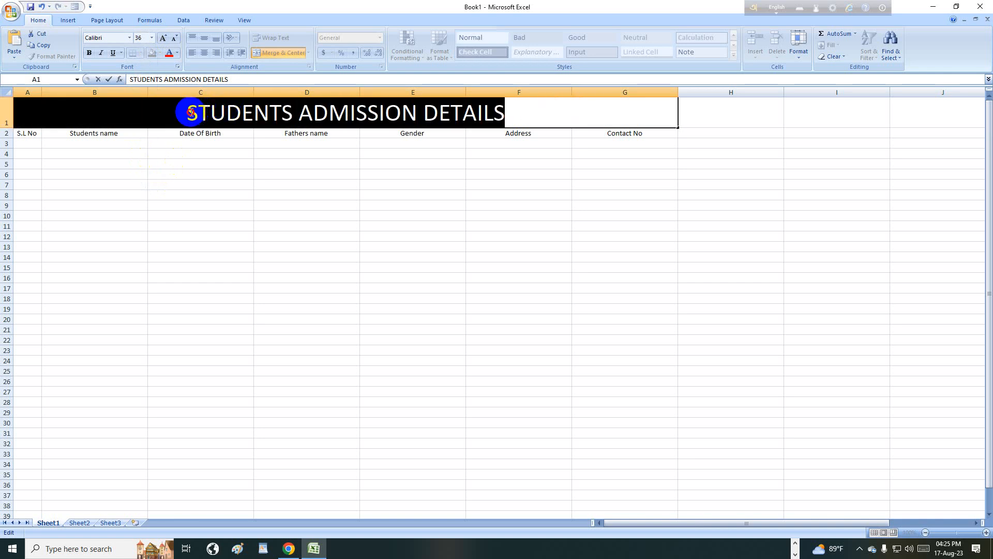
click(89, 52)
click(538, 118)
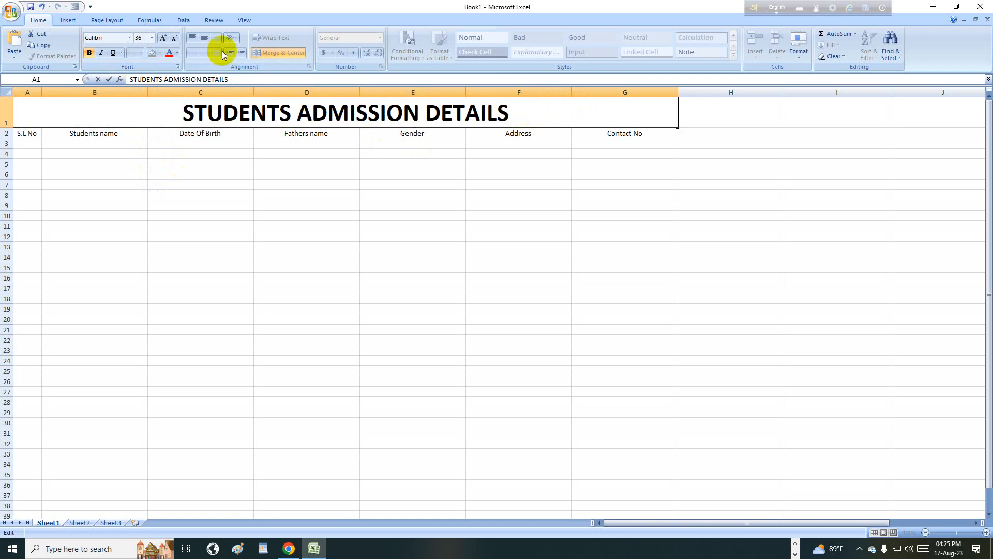
drag(515, 110, 186, 115)
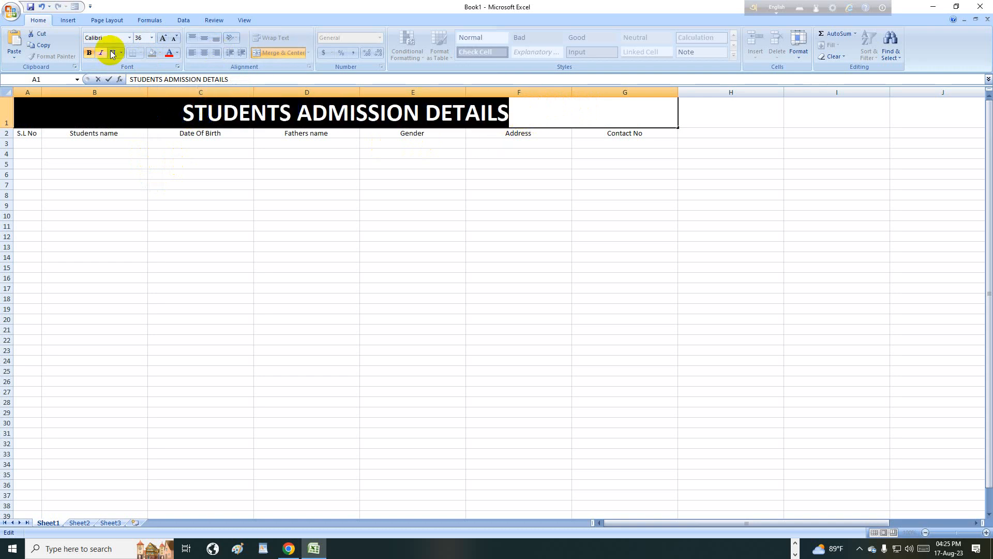
click(128, 37)
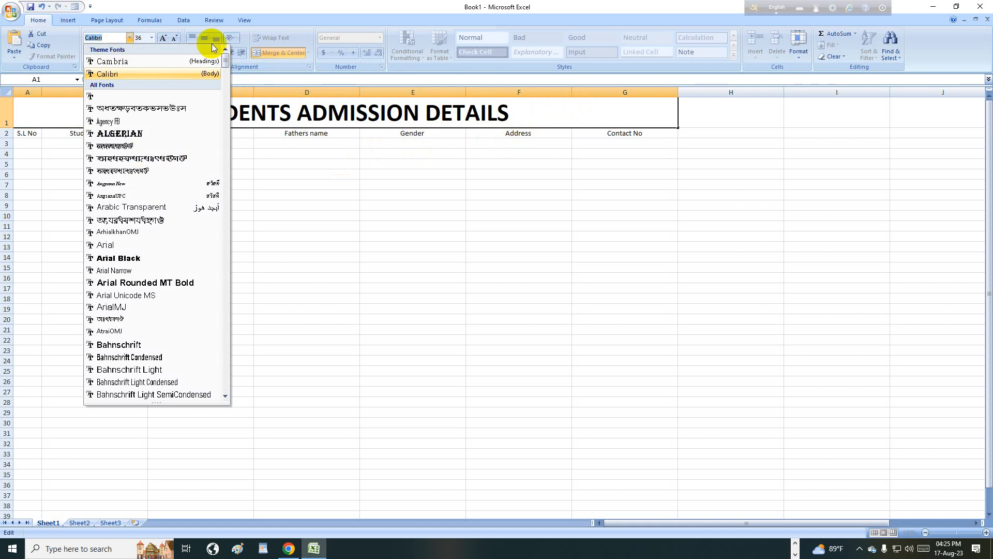
click(524, 104)
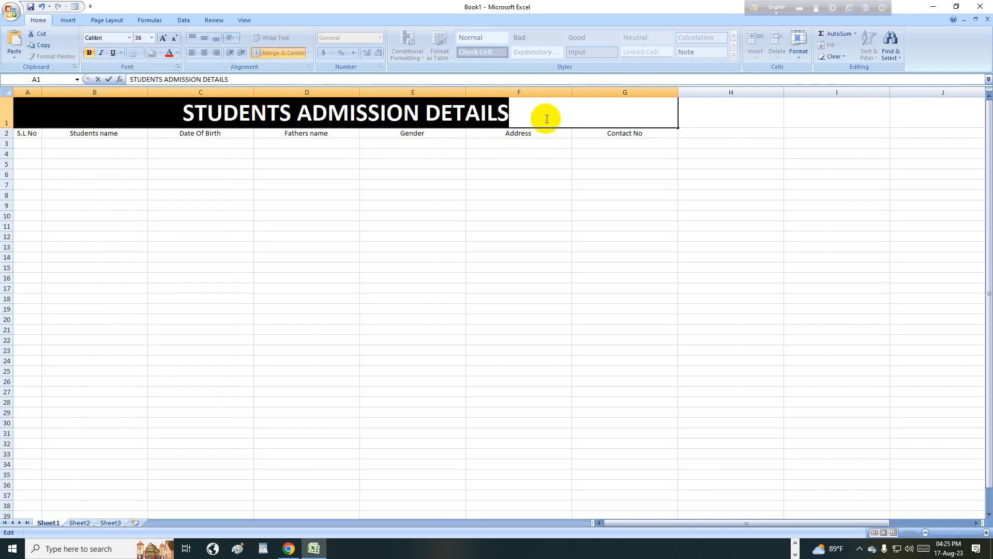
click(541, 118)
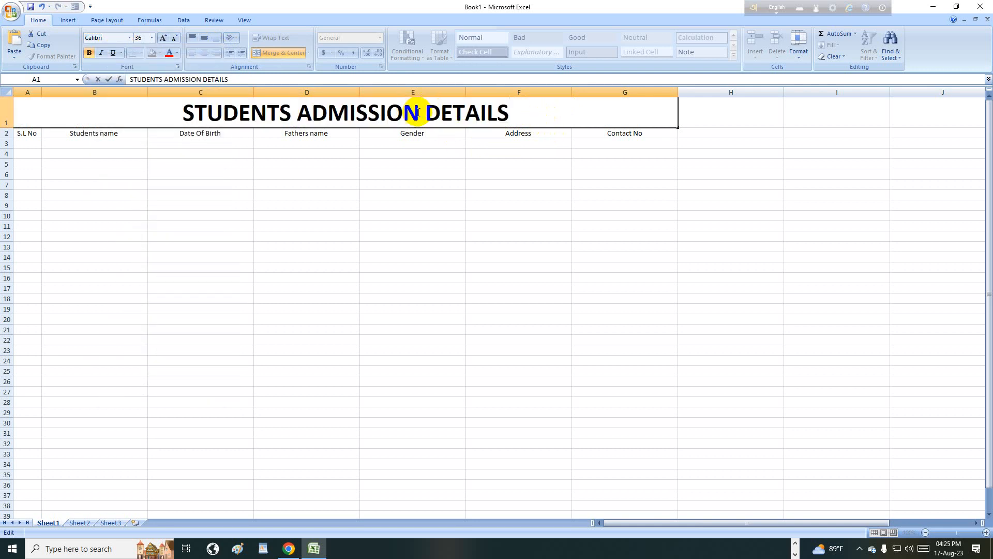
click(688, 110)
- Try red, white and black title text and yellow and green fills on the title cell
click(538, 110)
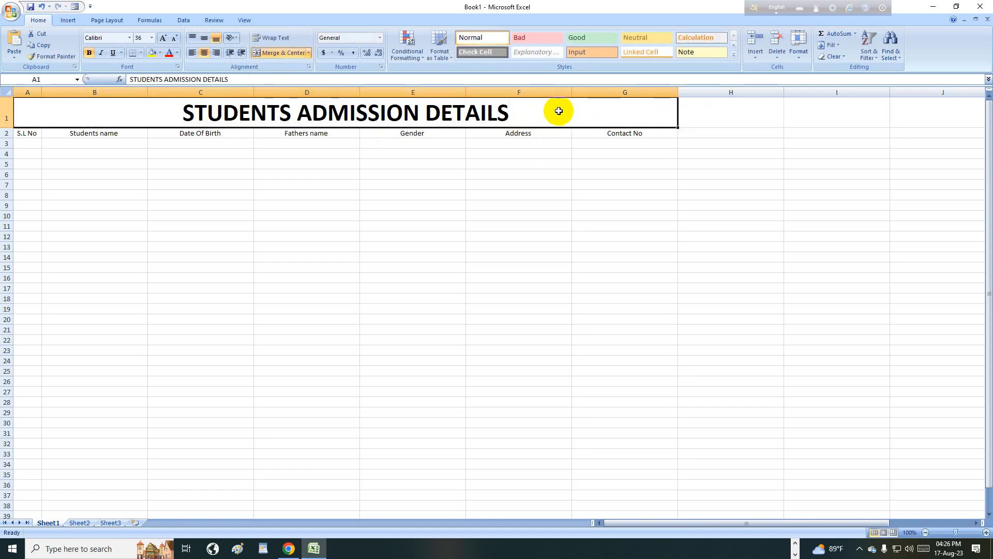
click(171, 56)
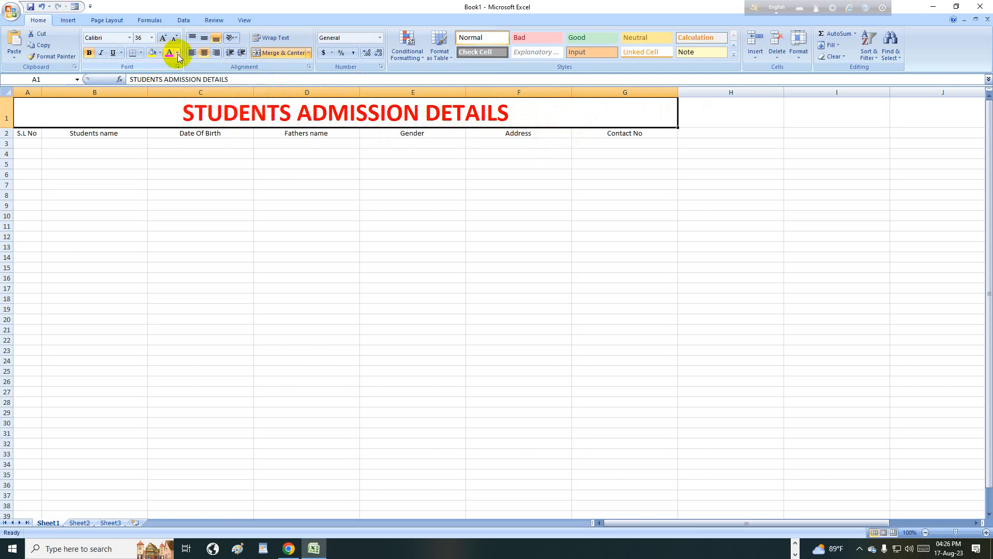
click(178, 53)
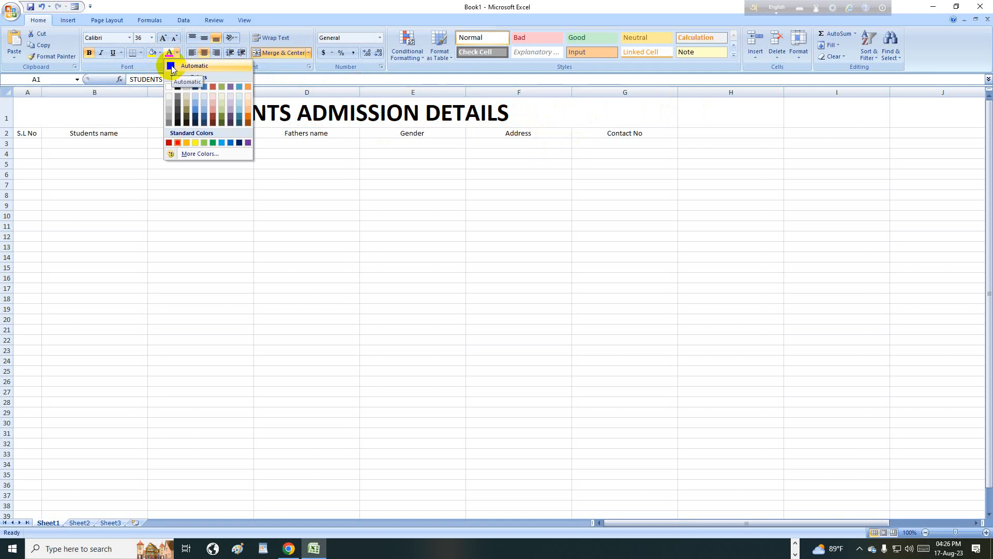
click(169, 87)
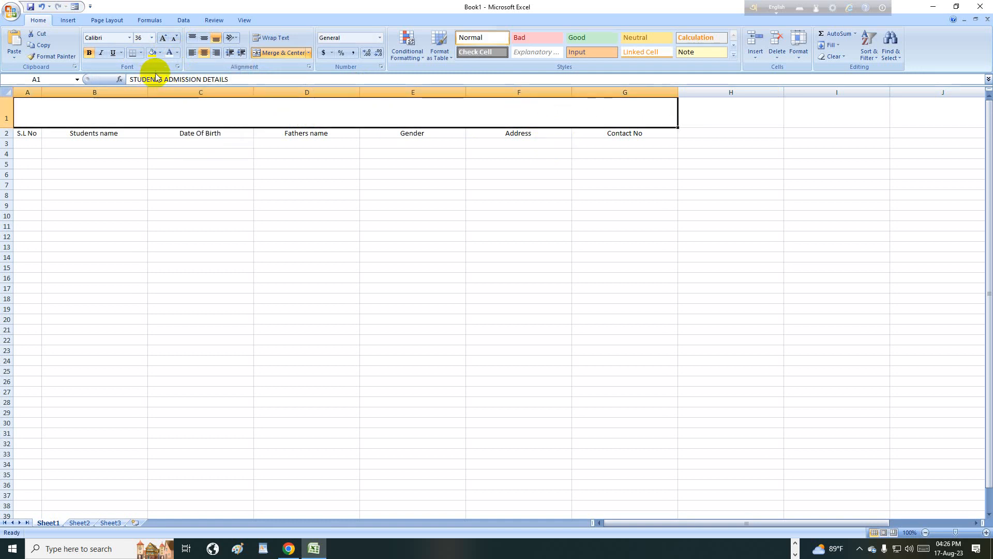
click(176, 53)
click(177, 87)
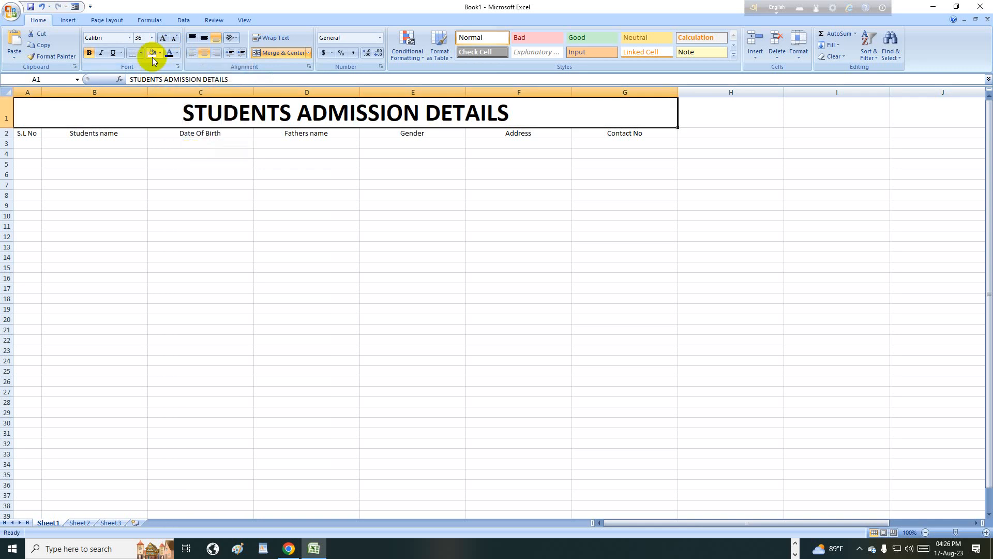
click(152, 54)
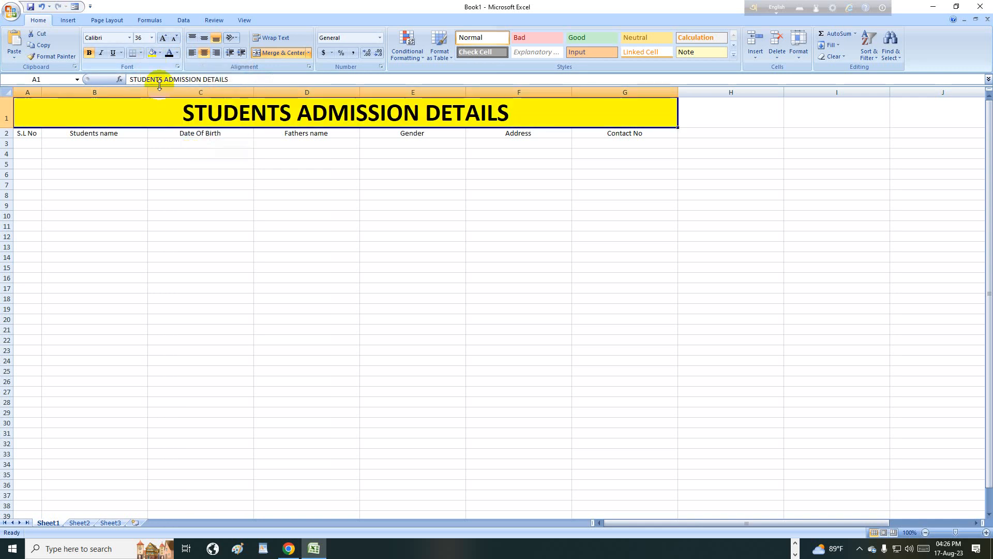
click(159, 53)
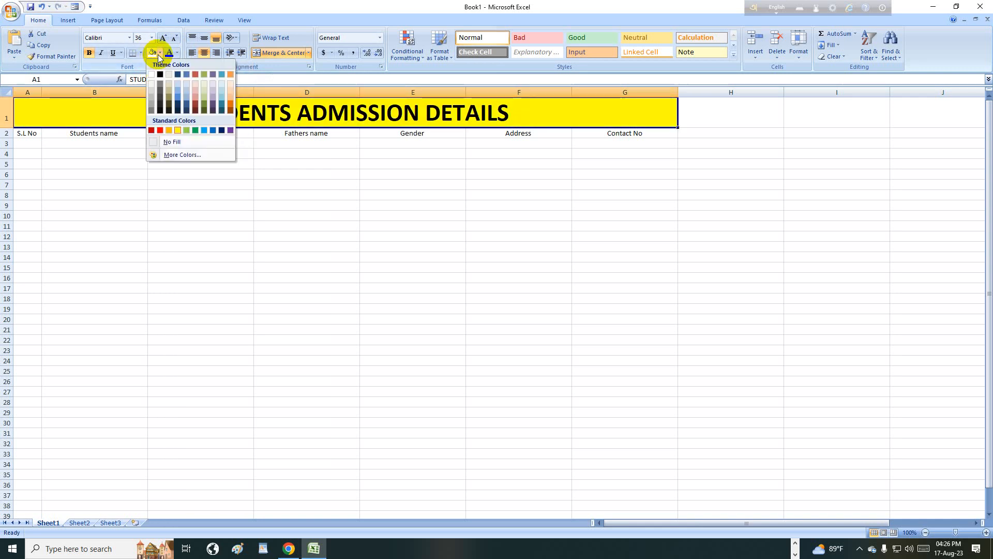
click(195, 130)
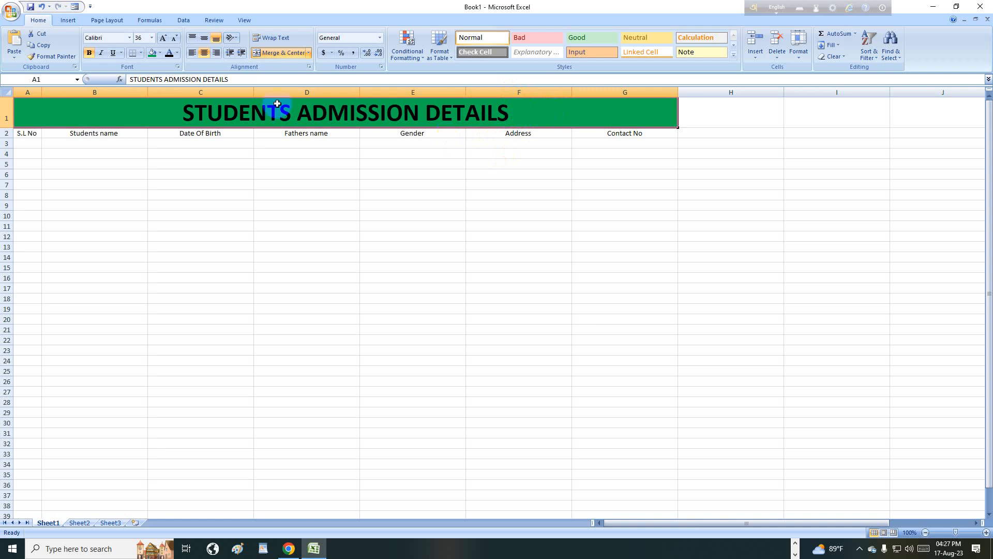
- Fill the title cell dark blue and make its text white
click(158, 53)
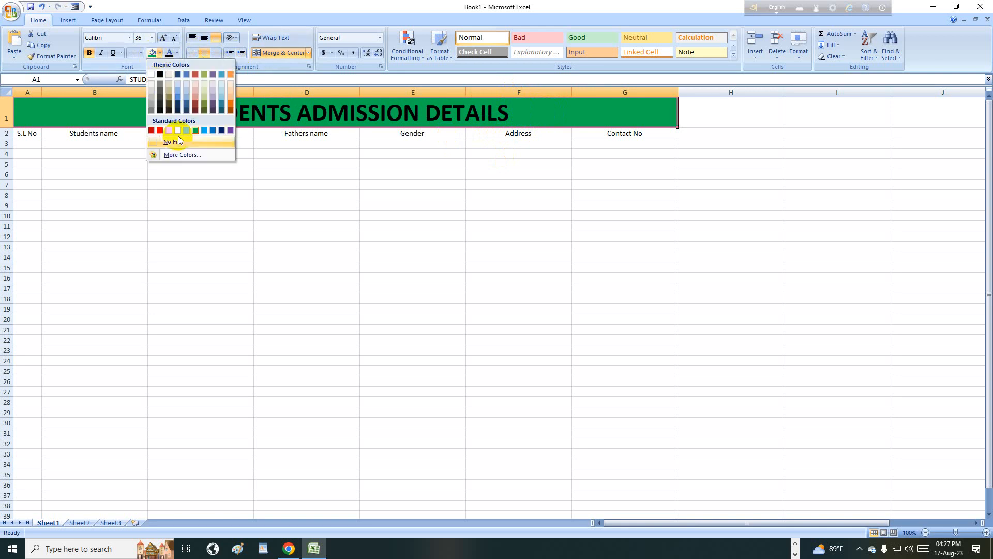
click(218, 132)
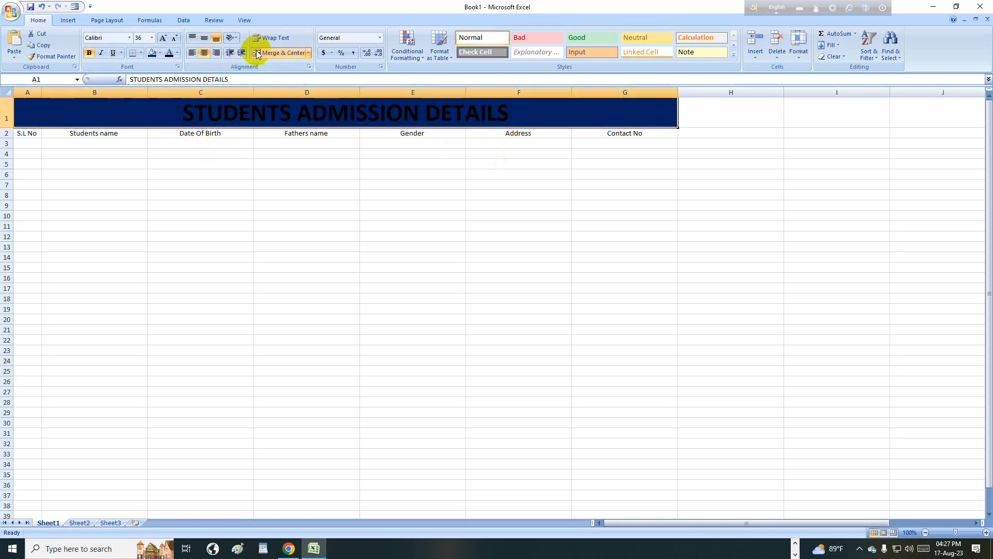
click(177, 53)
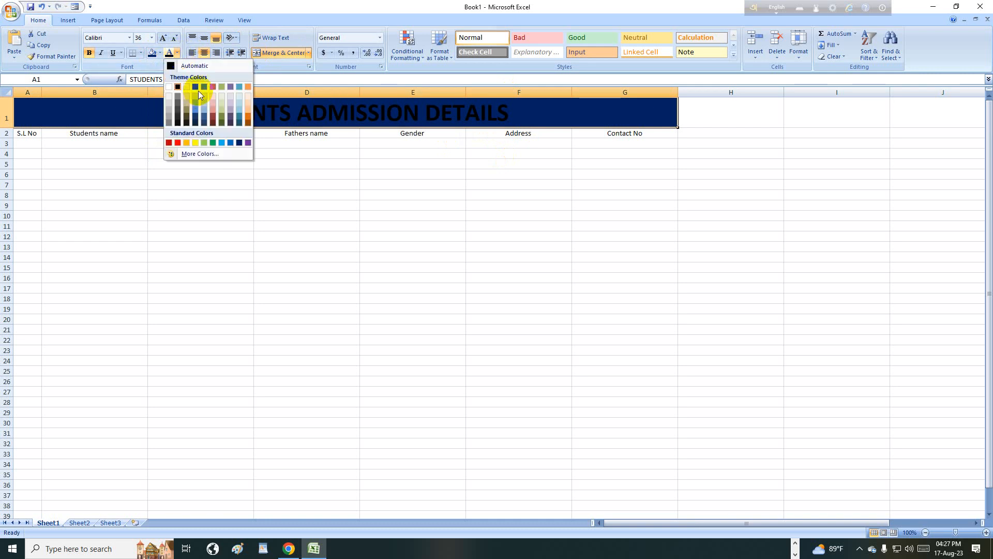
click(174, 89)
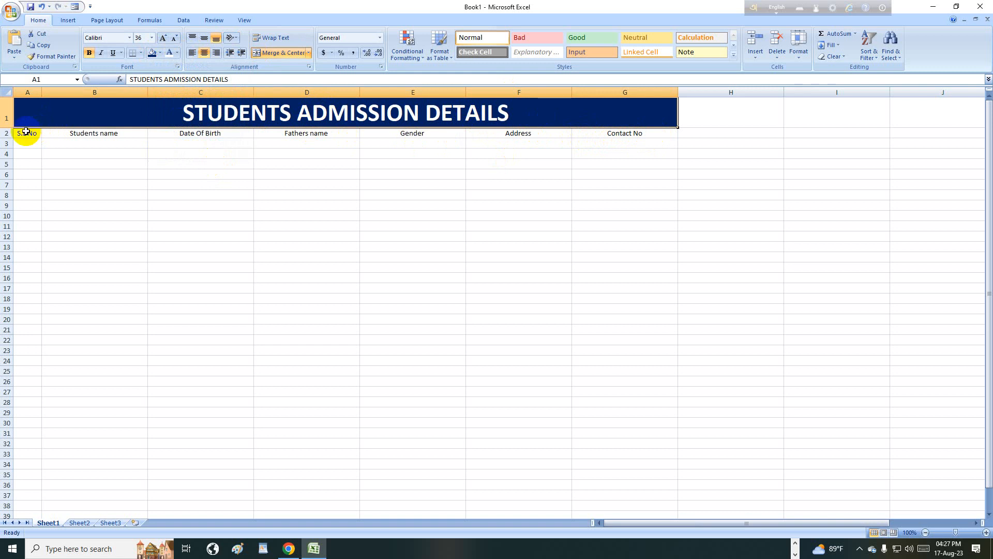
- Bold the A2:G2 headers, then select the title text in A1
drag(26, 132, 631, 135)
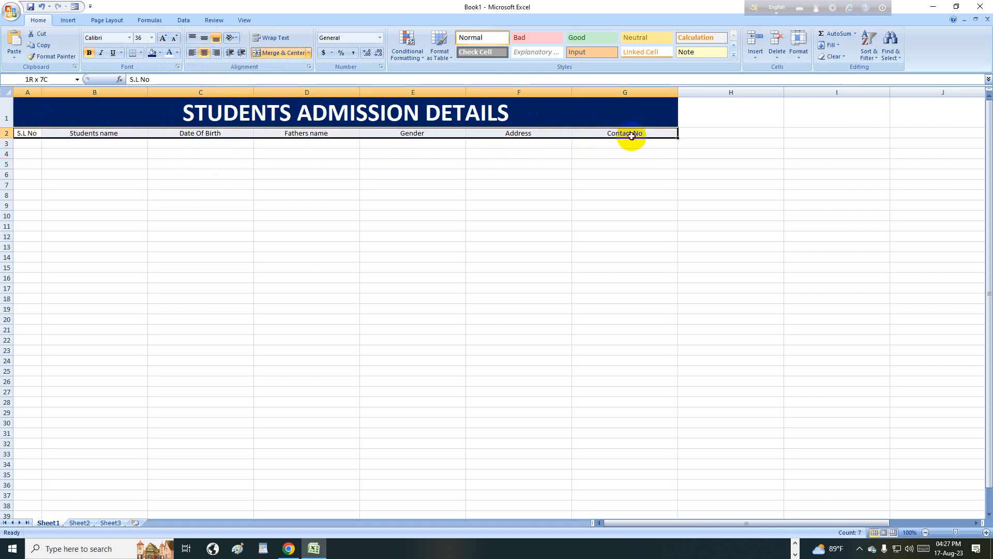
click(89, 54)
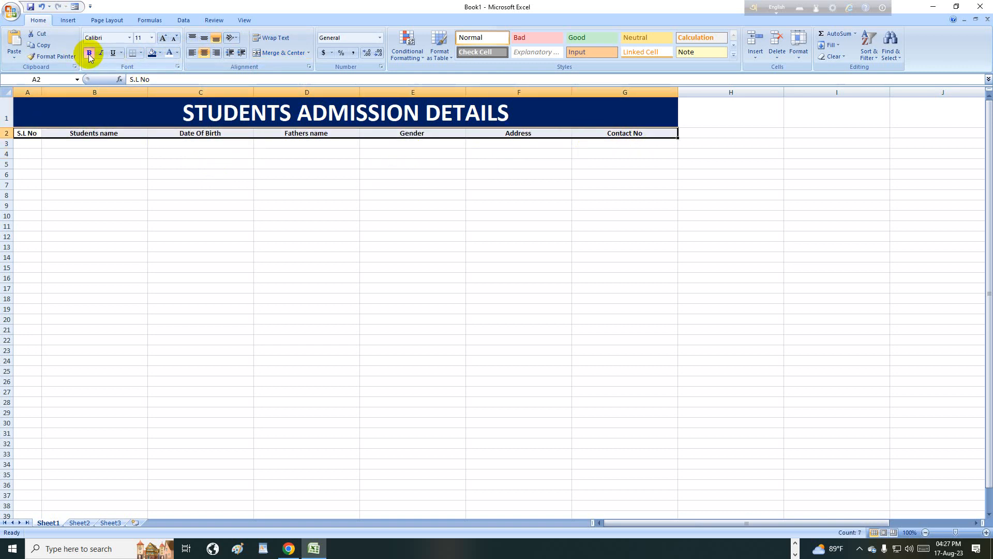
click(507, 117)
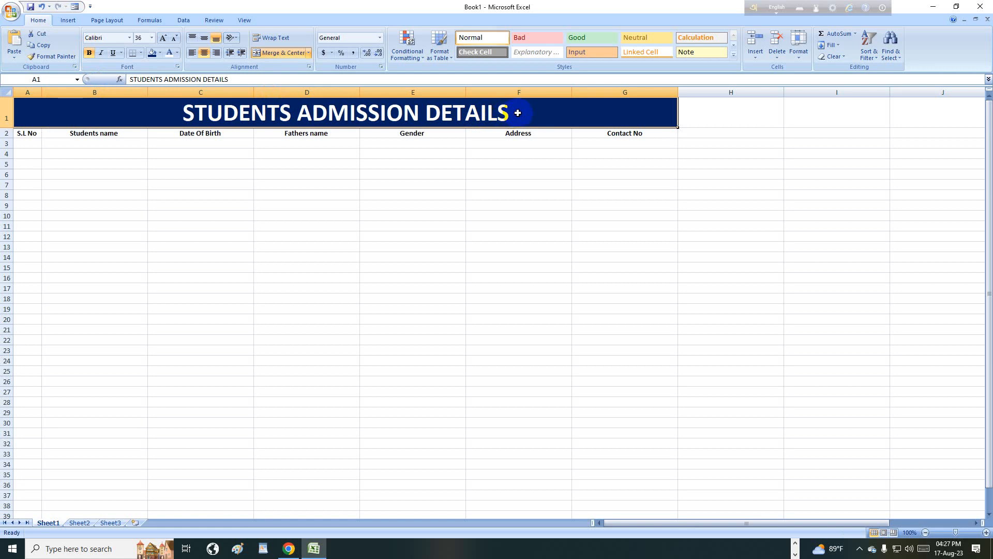
double_click(517, 113)
drag(517, 113, 129, 110)
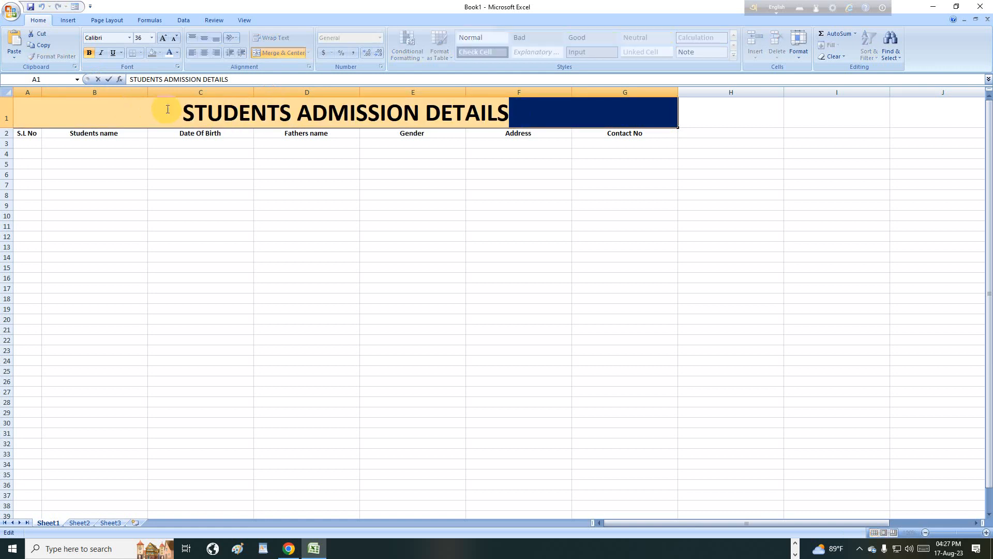
drag(521, 111, 539, 114)
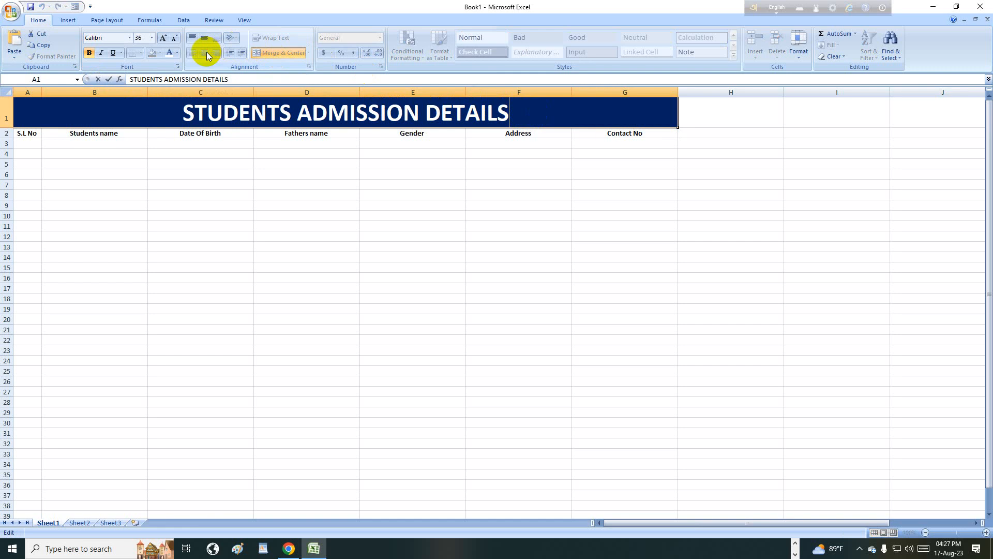
click(709, 116)
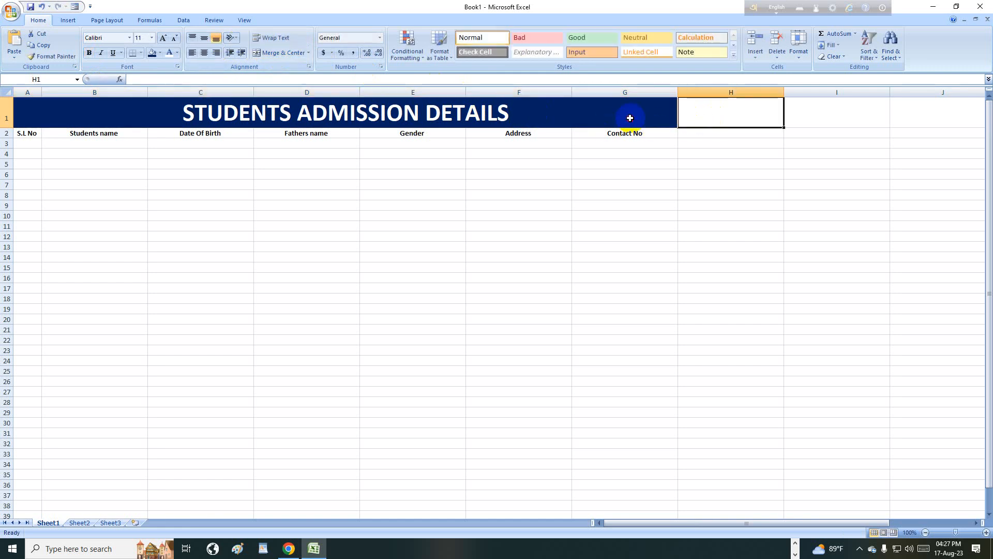
- Try left and right alignment, then centre the title in the merged cell, vertically too
click(630, 116)
click(204, 54)
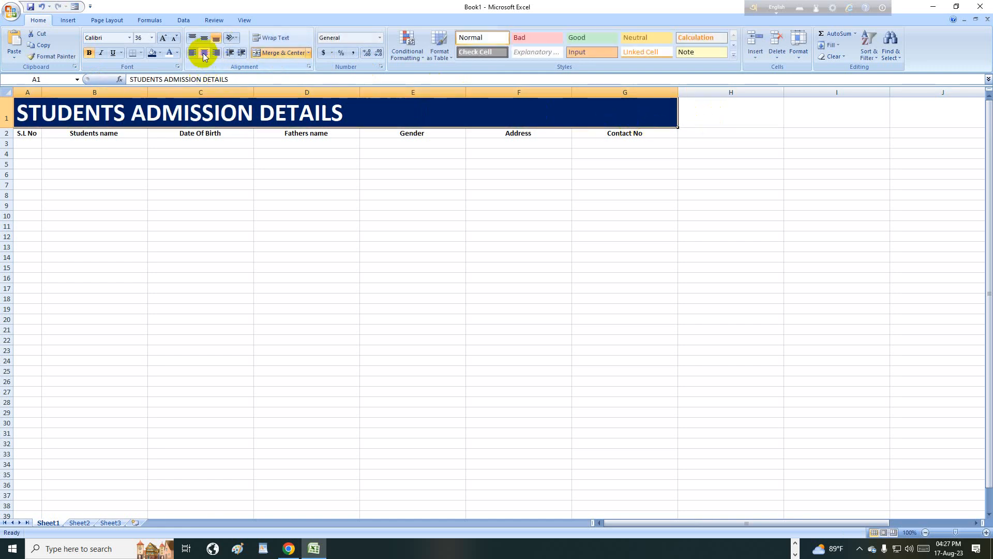
click(204, 38)
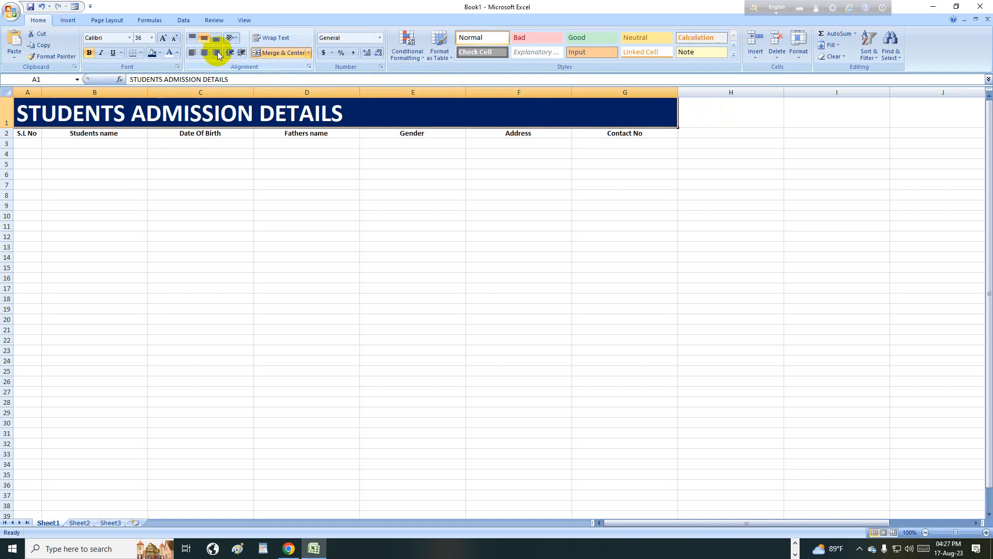
click(215, 53)
click(193, 54)
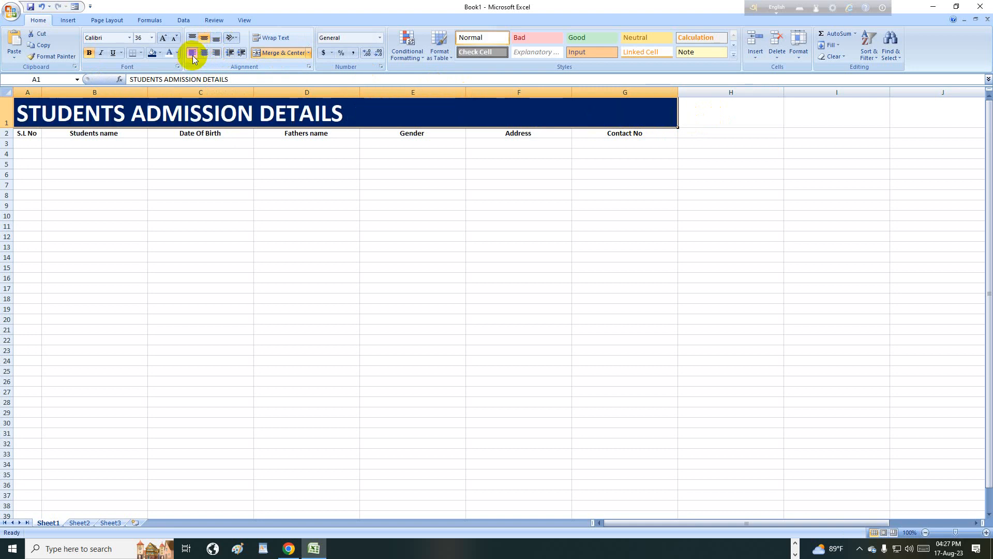
click(204, 54)
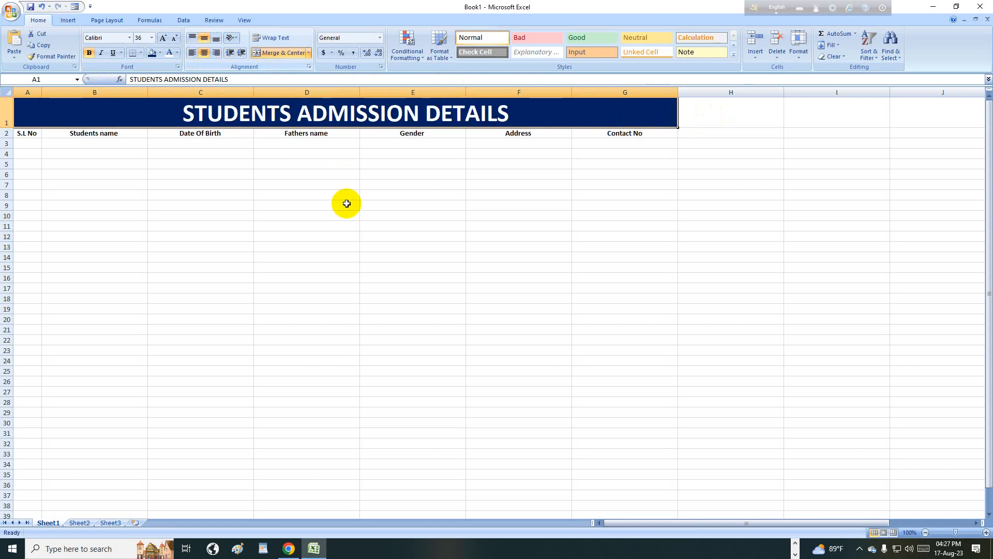
- Start a 1, 2, 3 series in A3:A5 and fill serial numbers down to 35 in A37
double_click(33, 142)
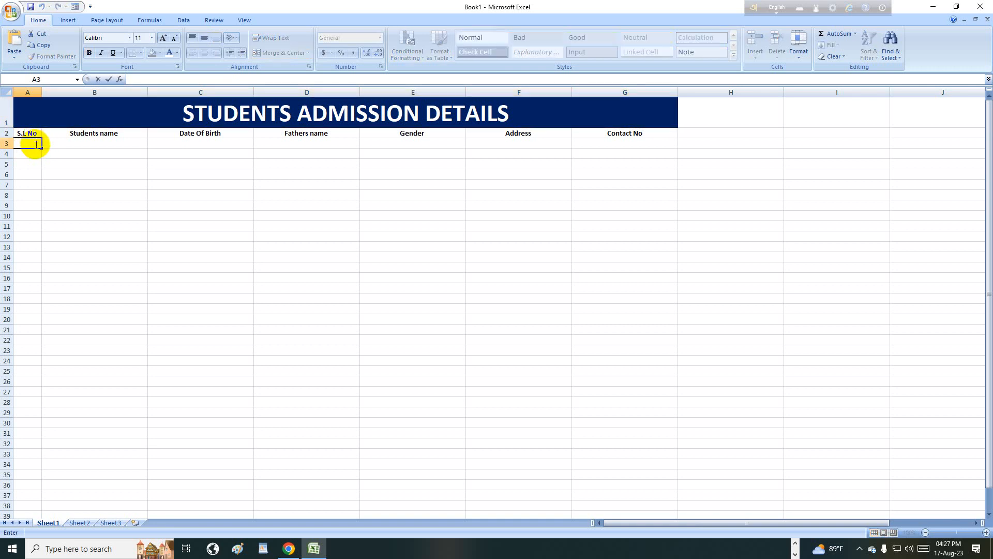
key(Return)
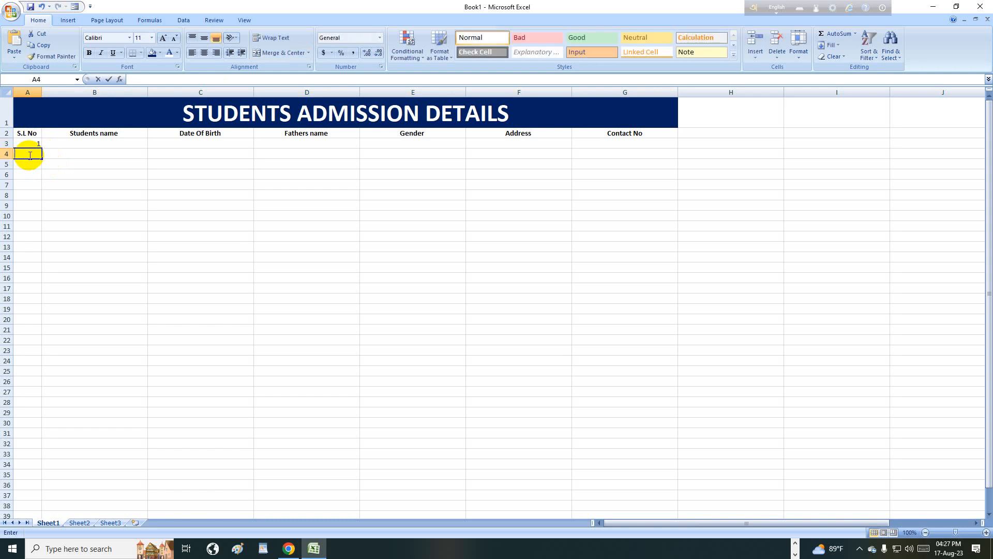
text(2)
key(Return)
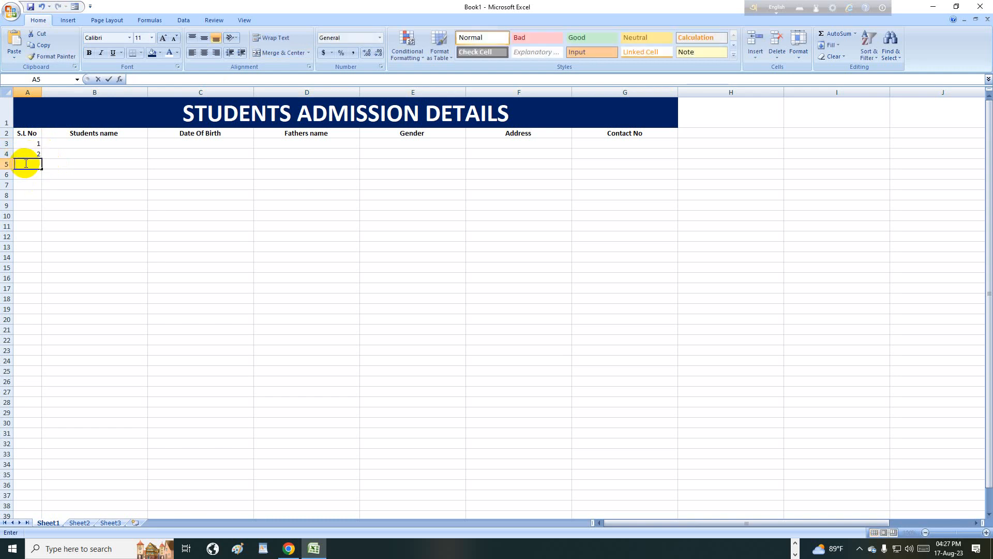
text(3)
click(50, 165)
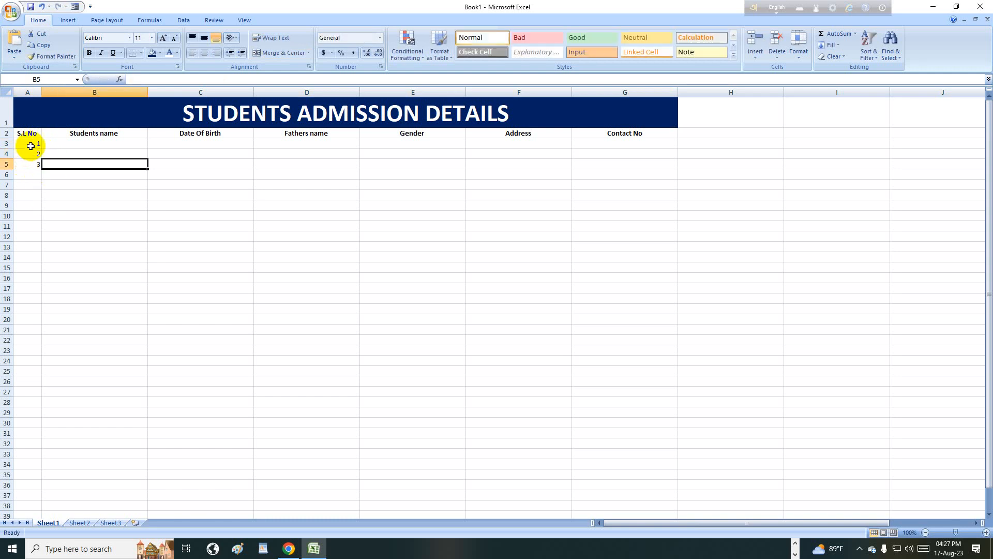
drag(33, 144, 58, 496)
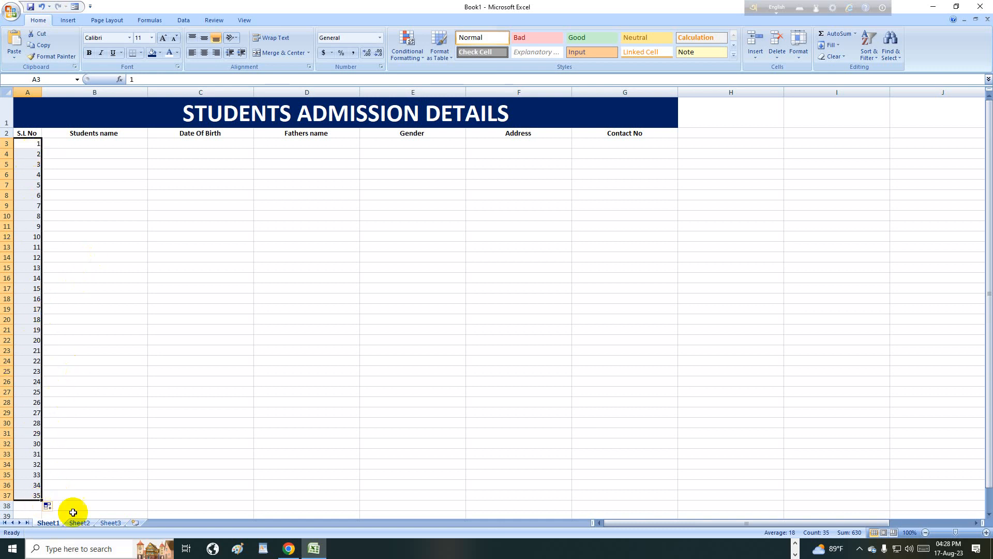
click(57, 143)
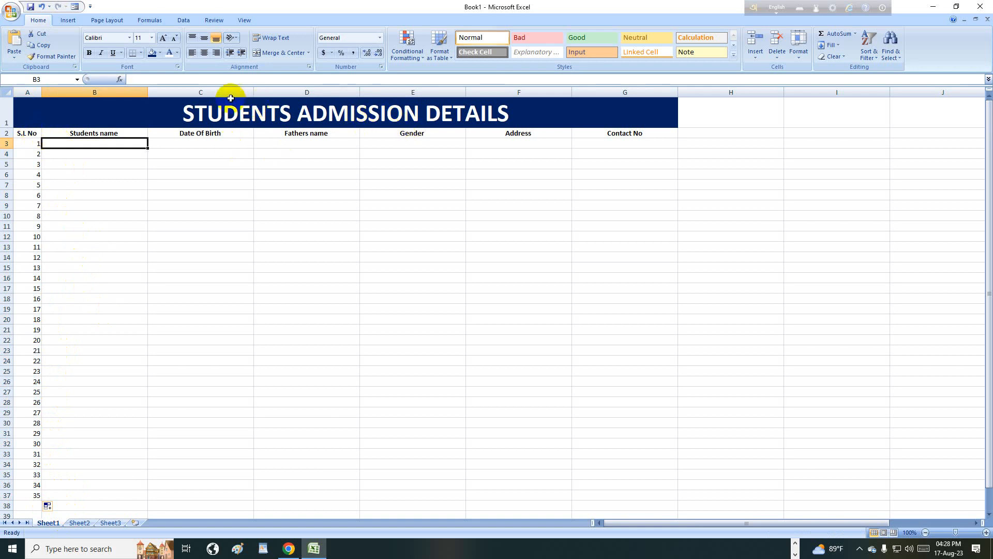
- Give the A2:G2 header row a standard yellow fill
drag(28, 133, 655, 135)
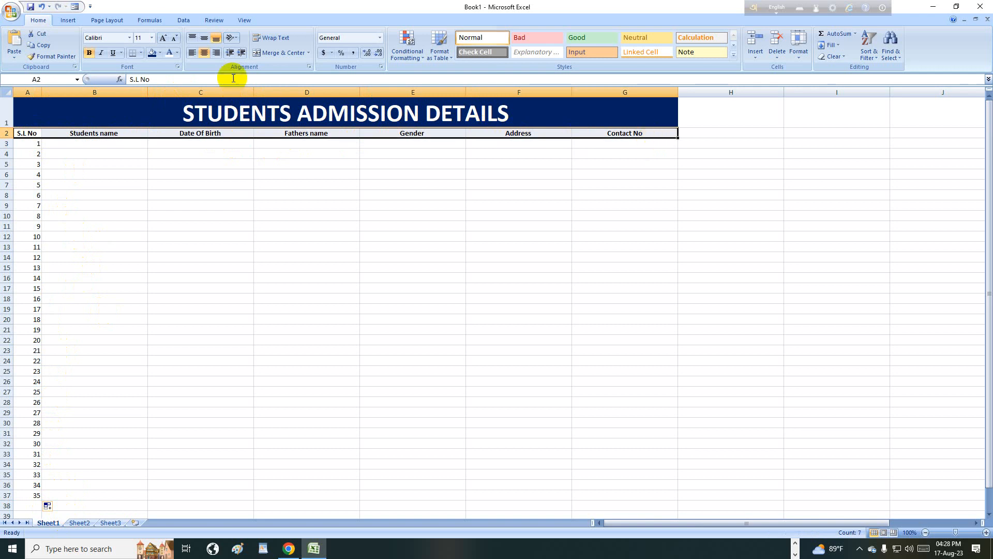
click(160, 53)
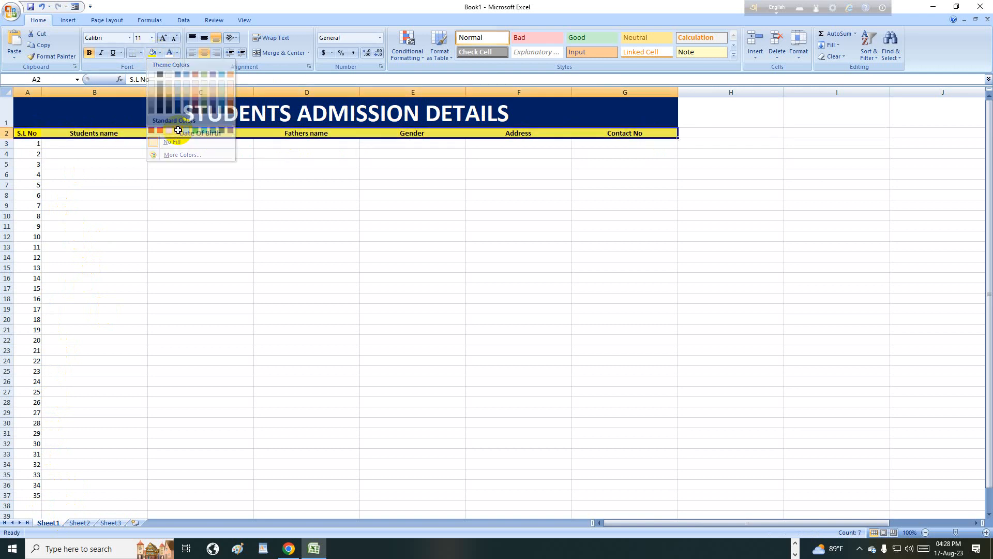
click(178, 130)
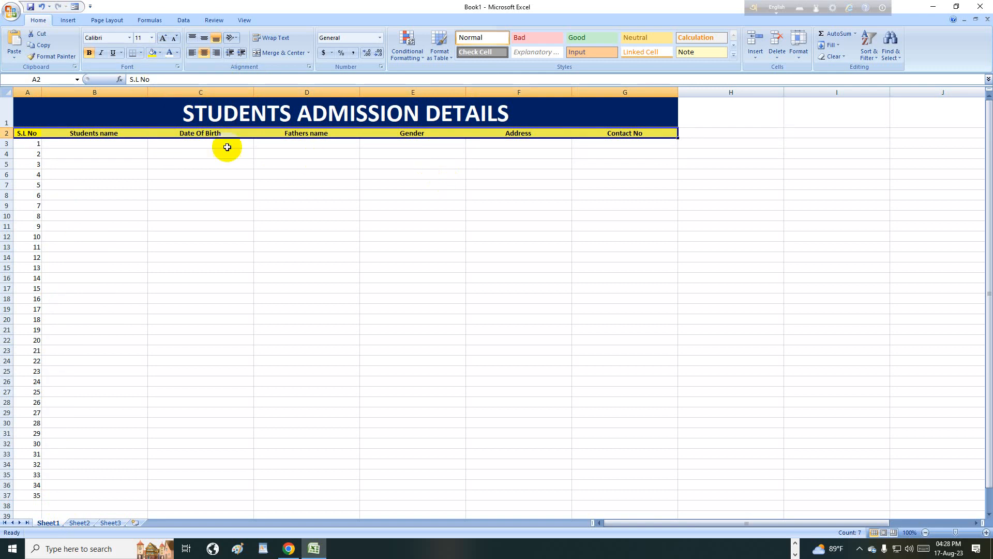
click(83, 145)
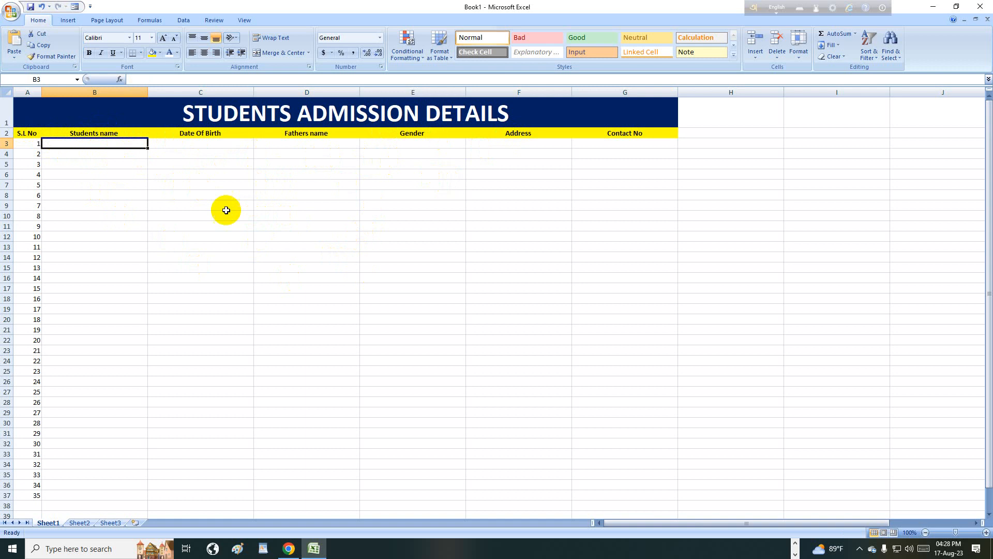
click(172, 145)
click(116, 142)
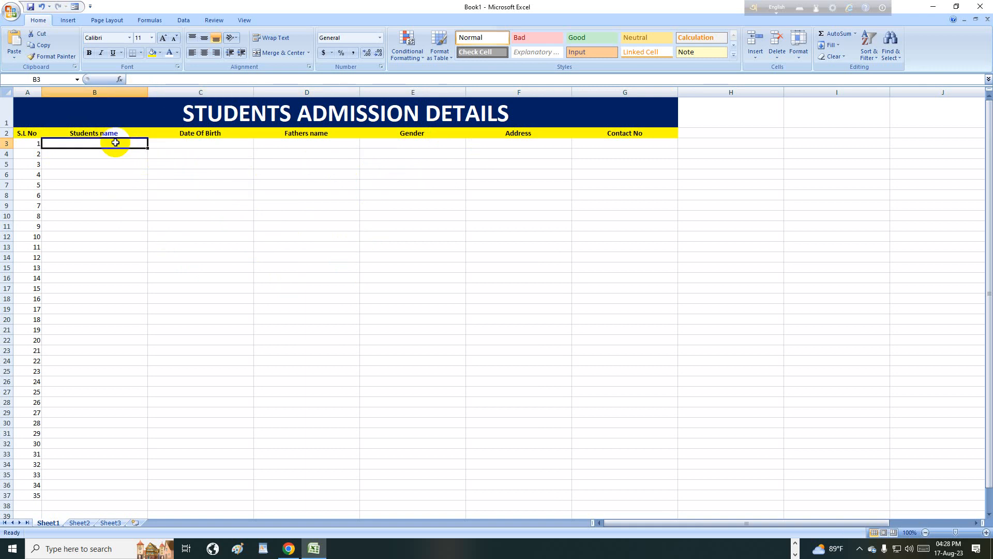
- Check the Customize page of Excel Options, then select the headers from Students name to Gender
click(11, 11)
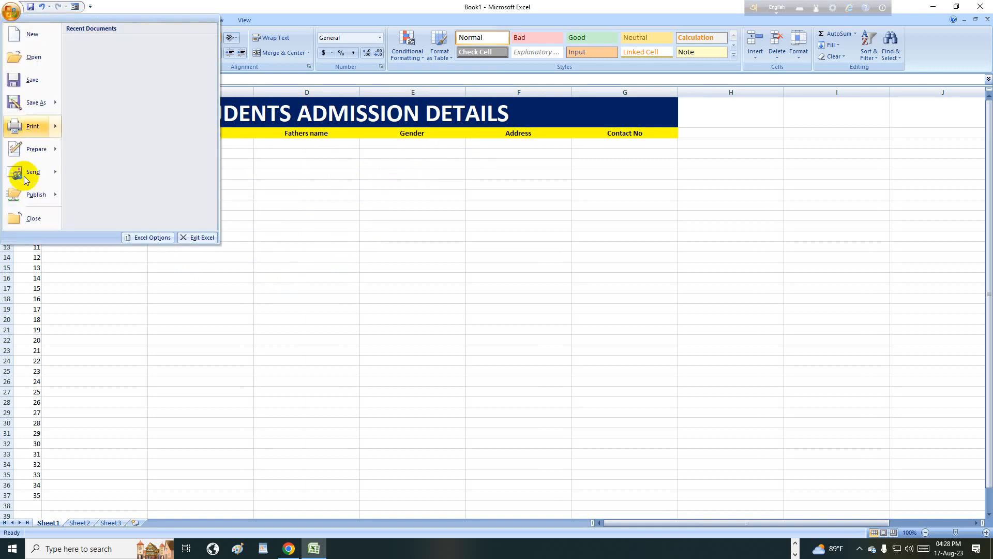
click(151, 237)
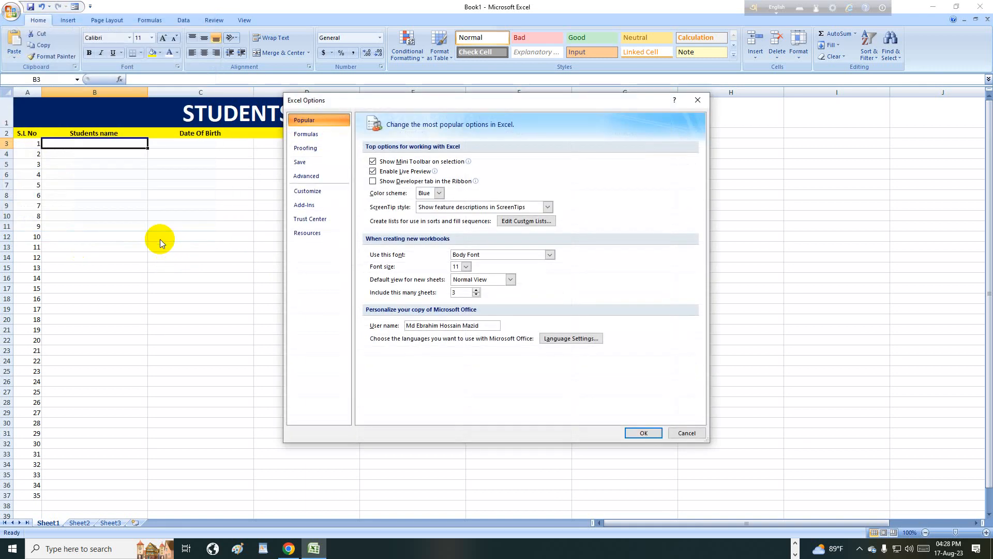
click(307, 194)
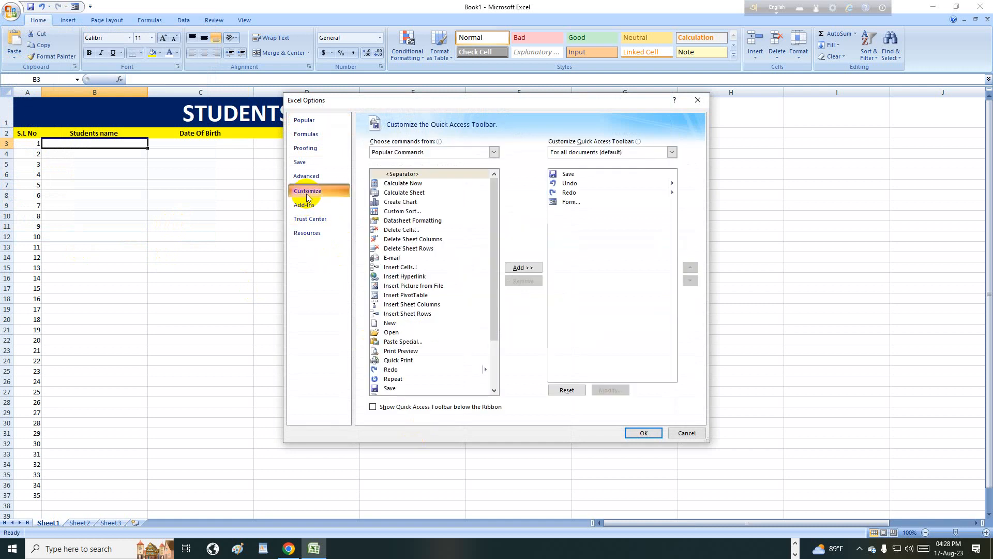
click(698, 99)
drag(56, 136, 631, 133)
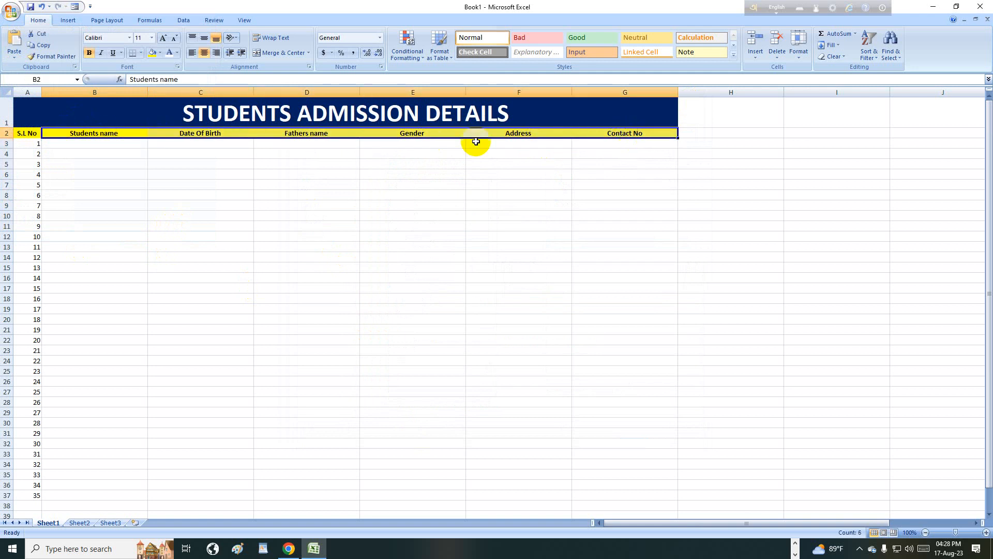
- Show All Commands on the Customize page of Excel Options and scroll down the list toward Form
click(11, 11)
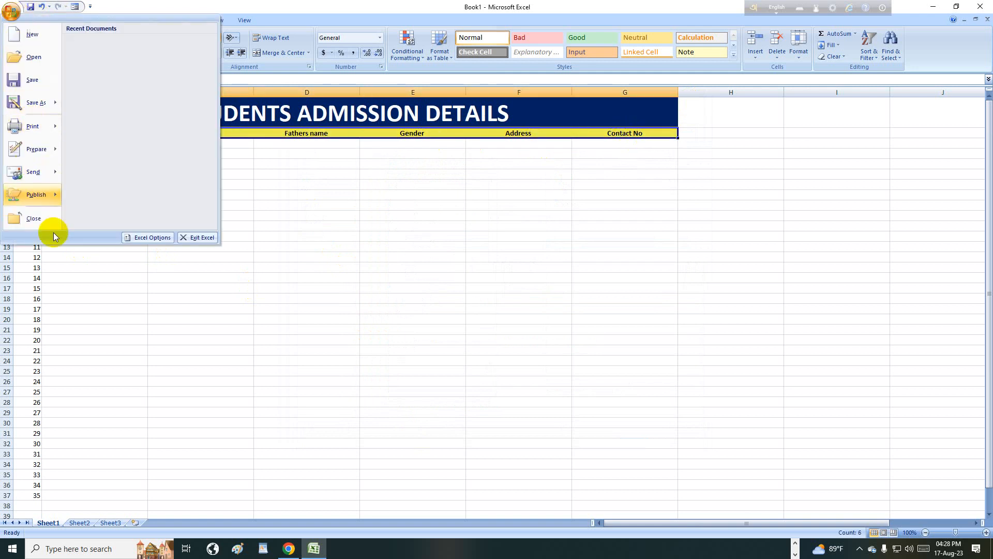
click(128, 237)
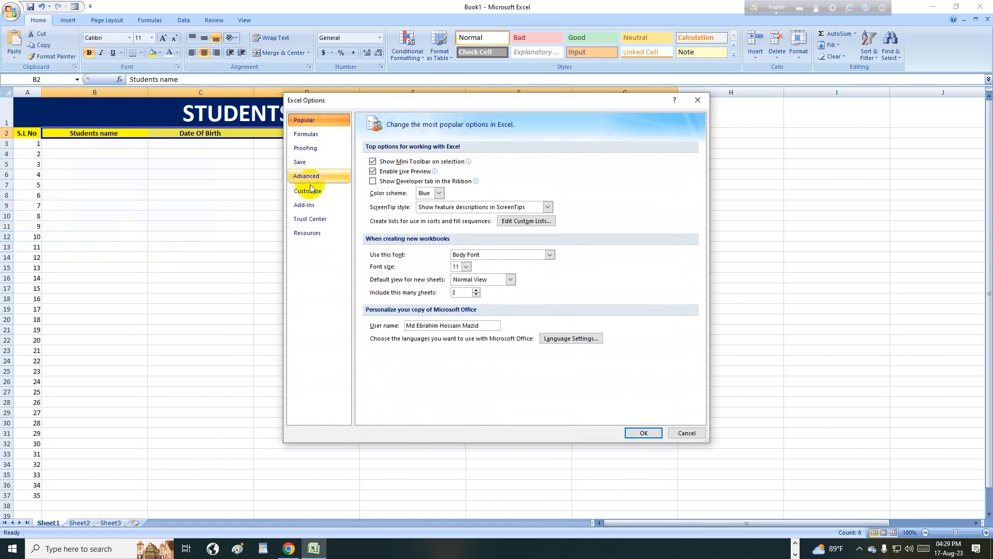
click(311, 192)
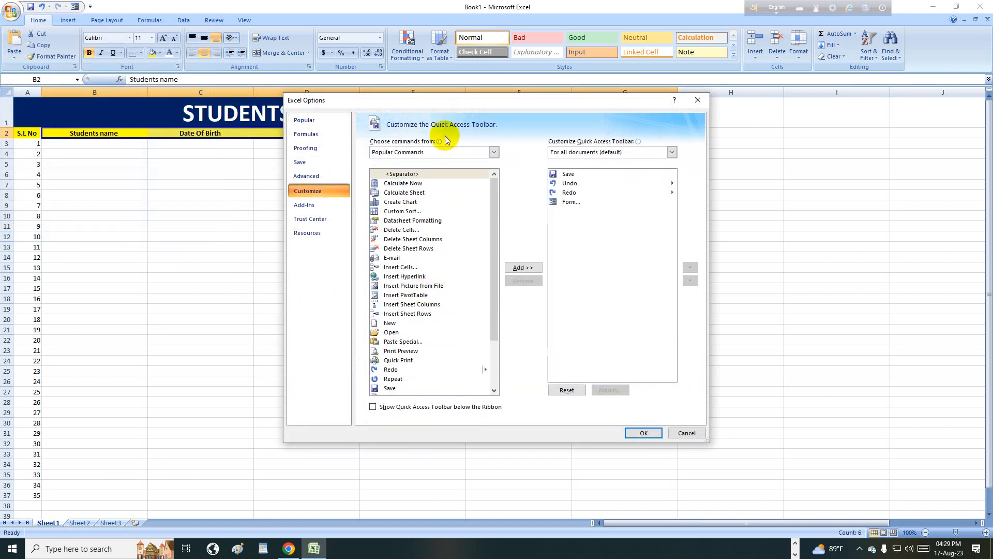
click(438, 152)
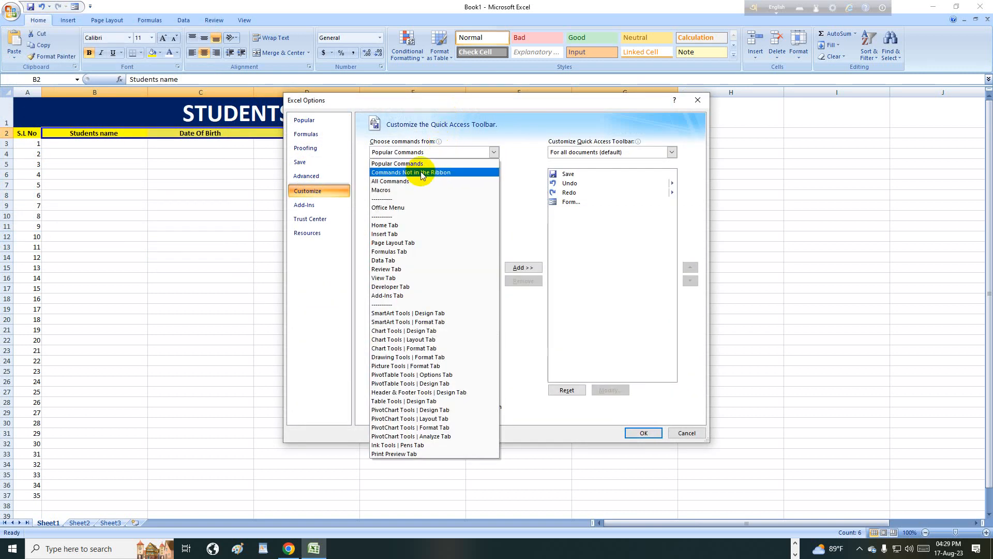
click(412, 183)
scroll(443, 263, down, 15)
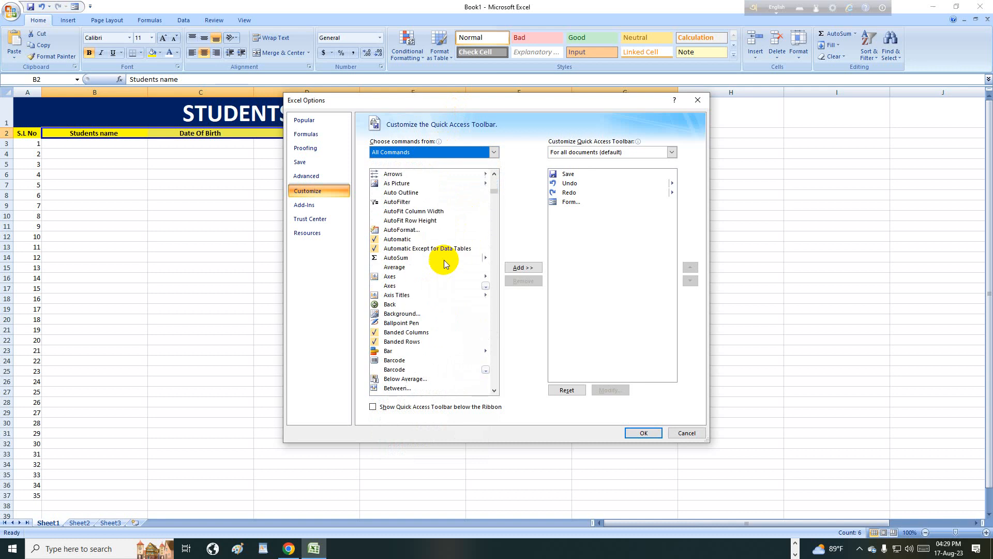
scroll(439, 265, down, 20)
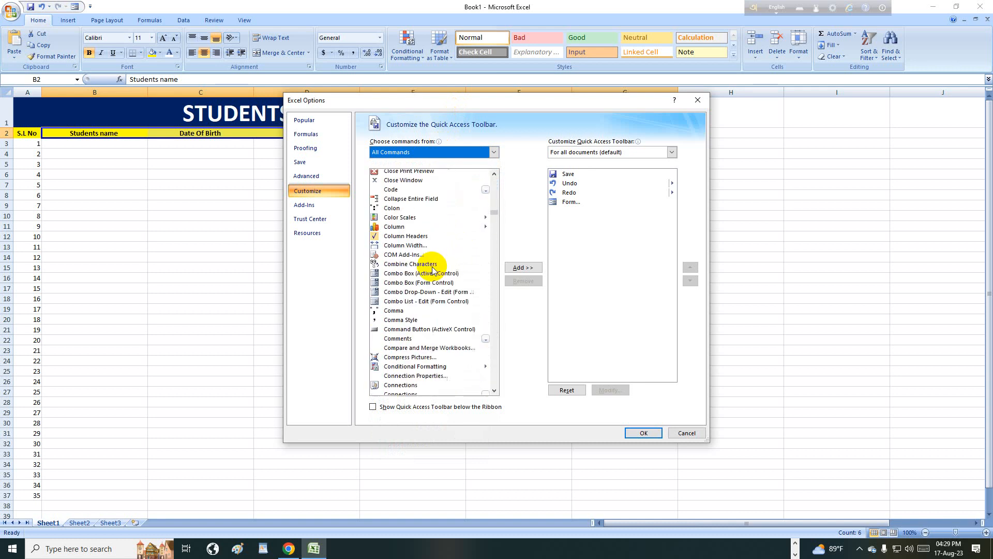
scroll(431, 268, down, 20)
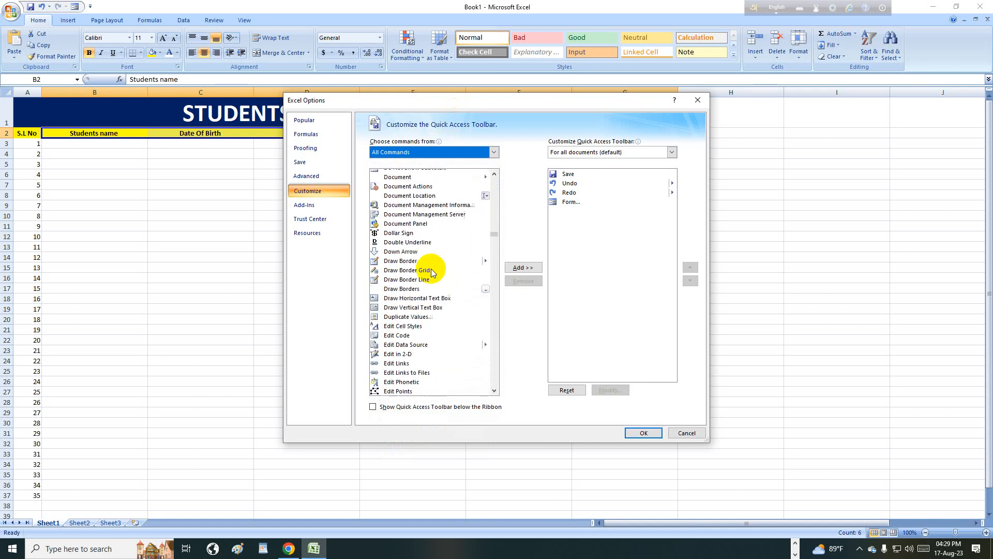
scroll(430, 272, down, 15)
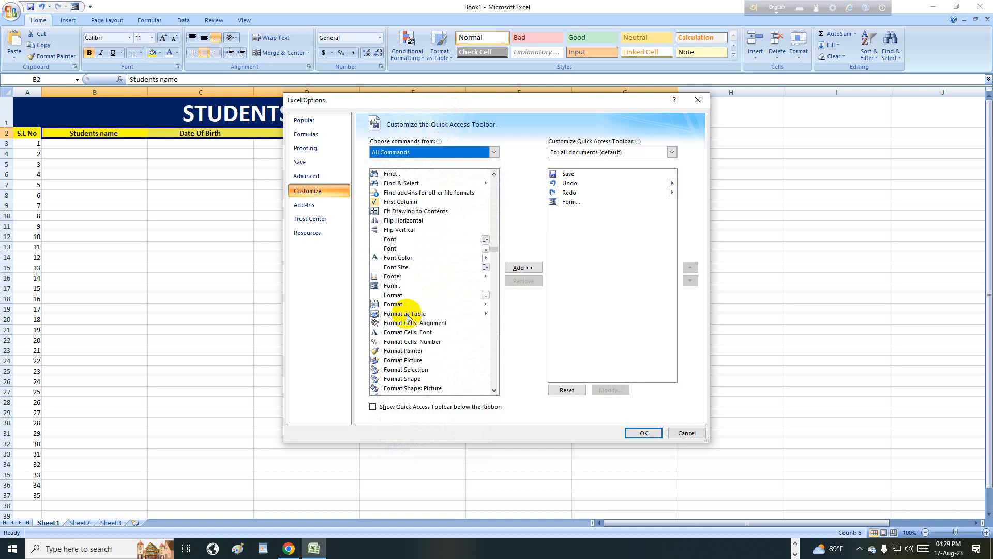
- Add the Form command to the Quick Access Toolbar and confirm with OK
click(394, 285)
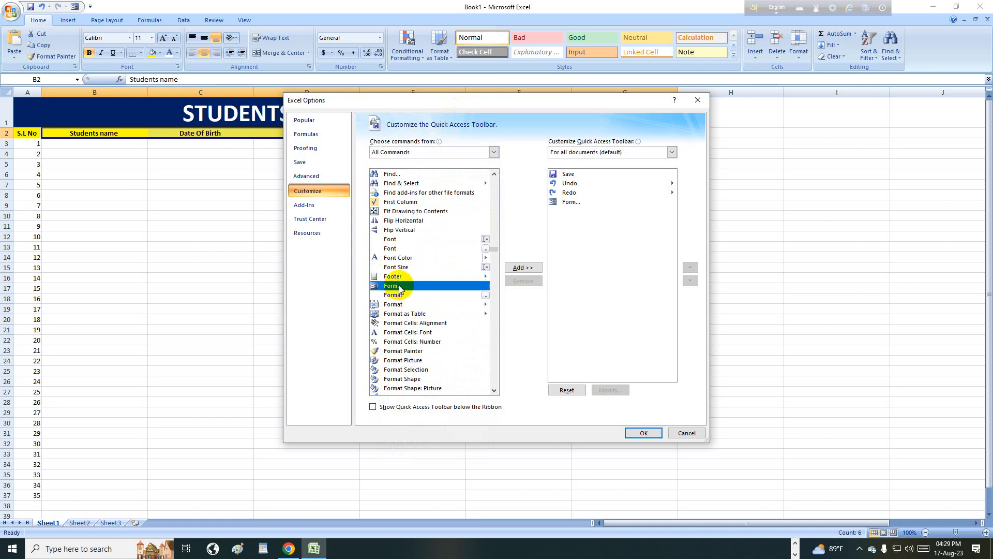
click(529, 269)
key(Return)
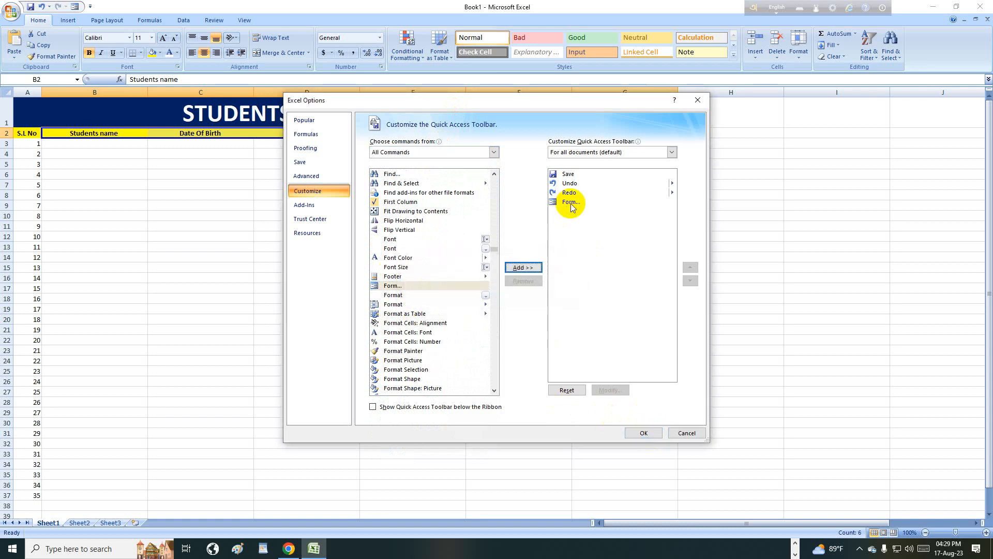
click(571, 203)
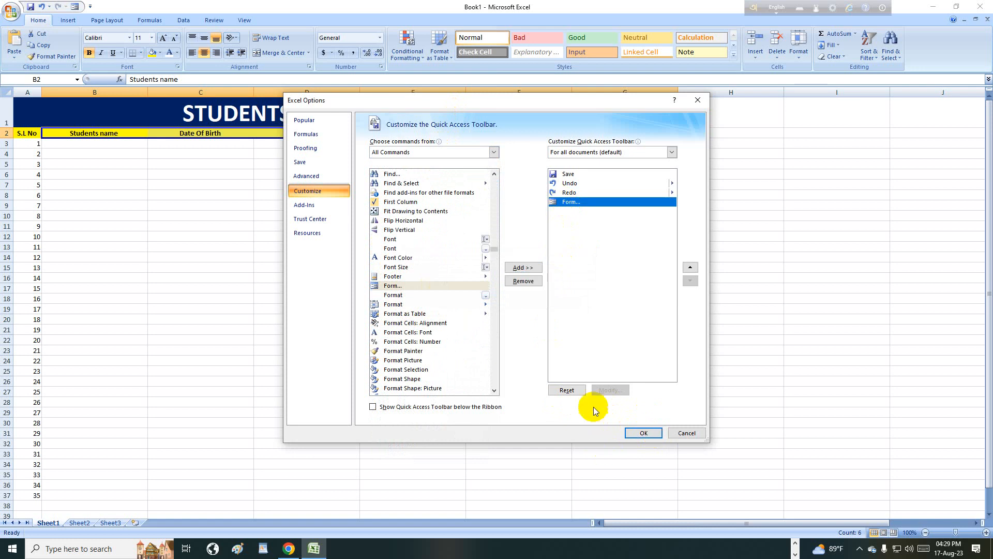
click(524, 281)
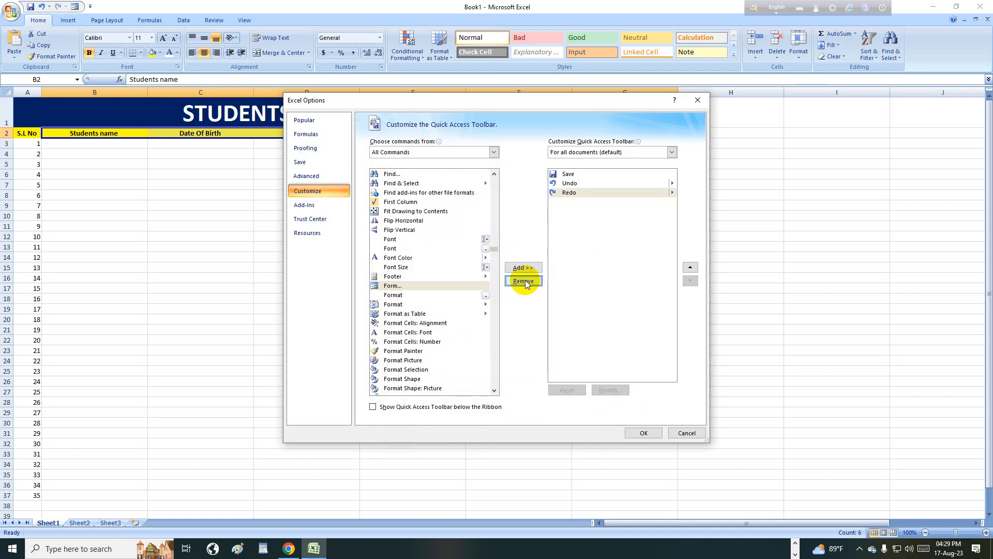
click(450, 285)
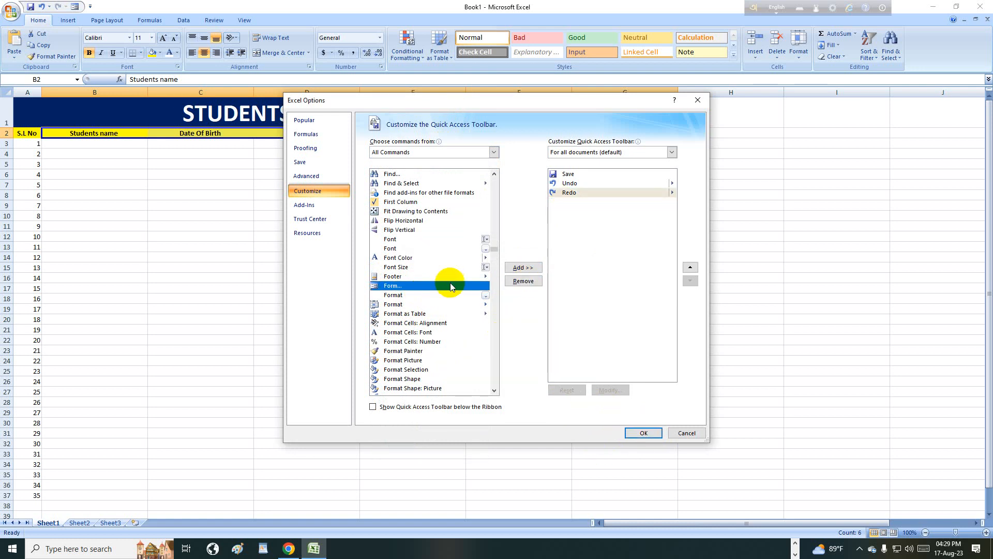
click(517, 268)
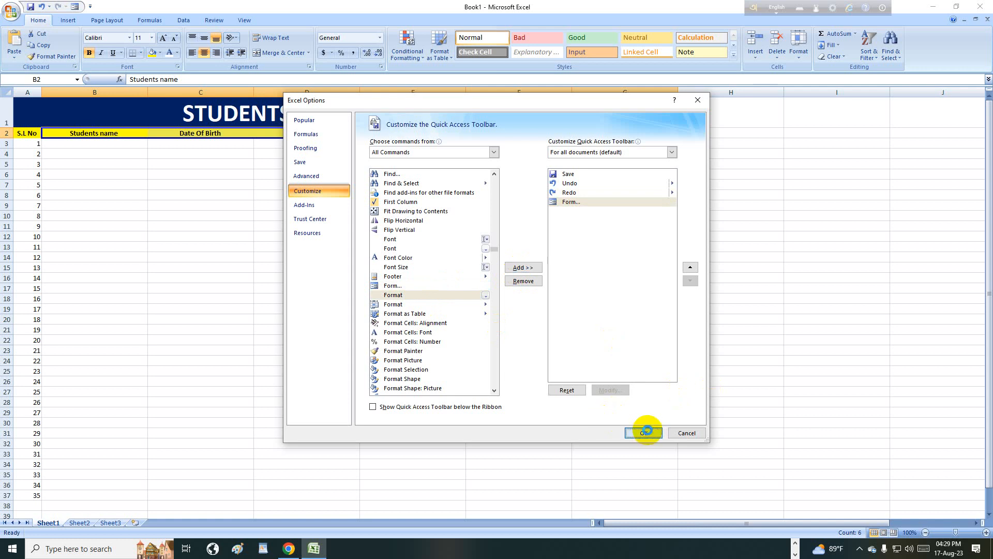
click(643, 433)
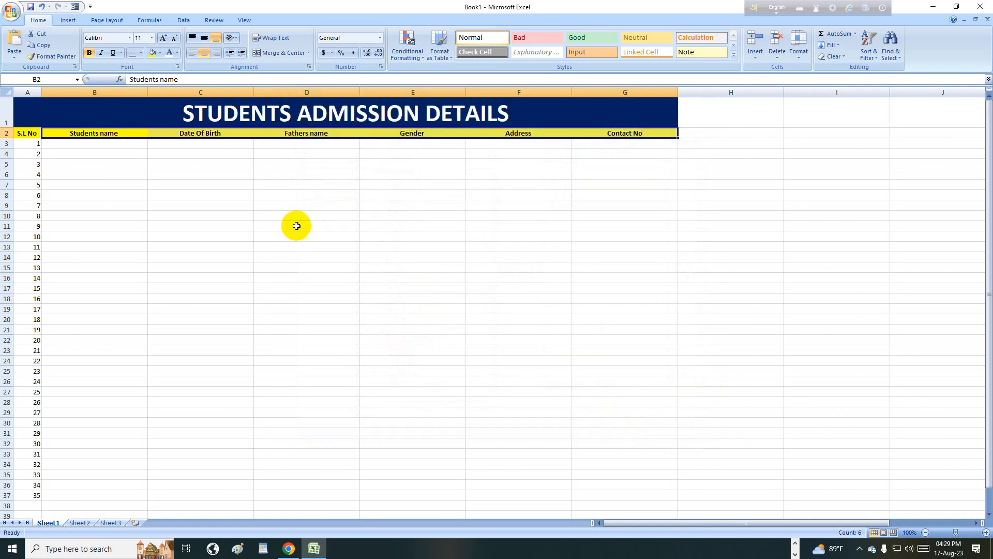
- Launch the Form button and accept the header-row warning to get a blank Sheet1 data form
click(74, 8)
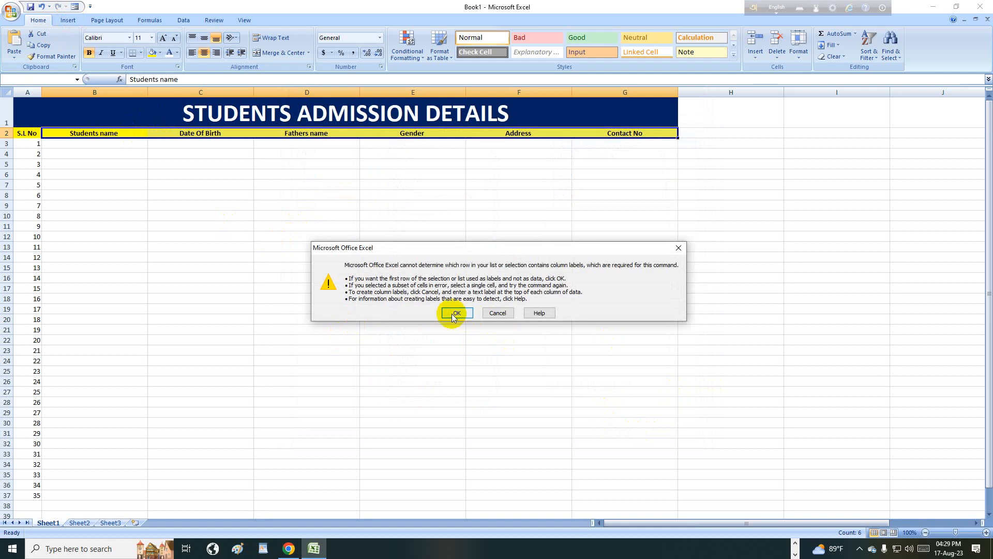
click(455, 313)
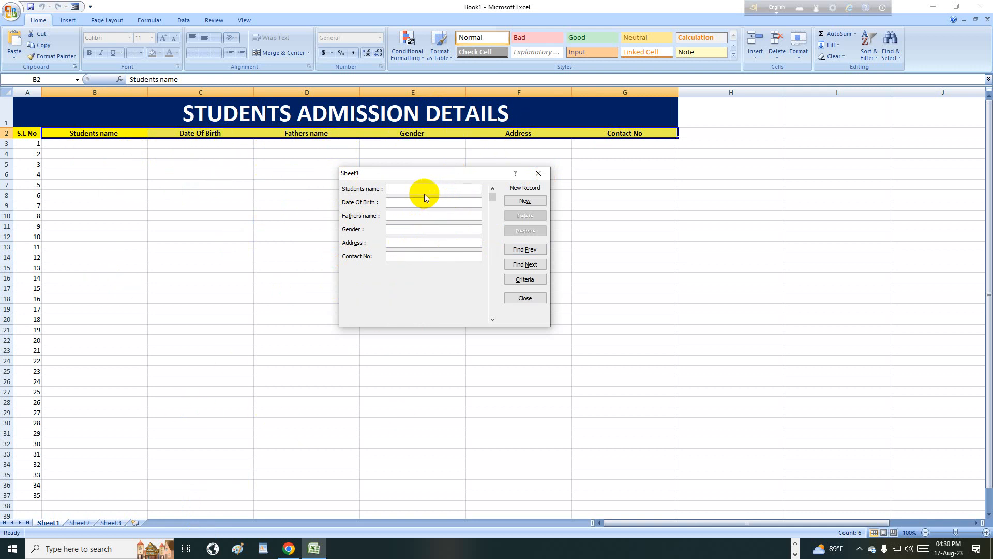
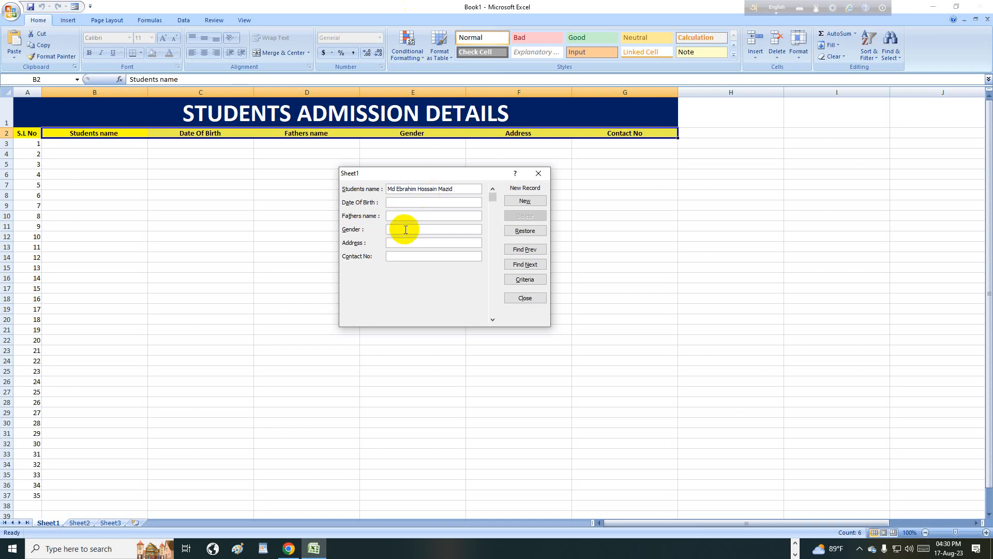
- Enter the first student's name, birth date, father's name, address and contact number in the data form
click(411, 201)
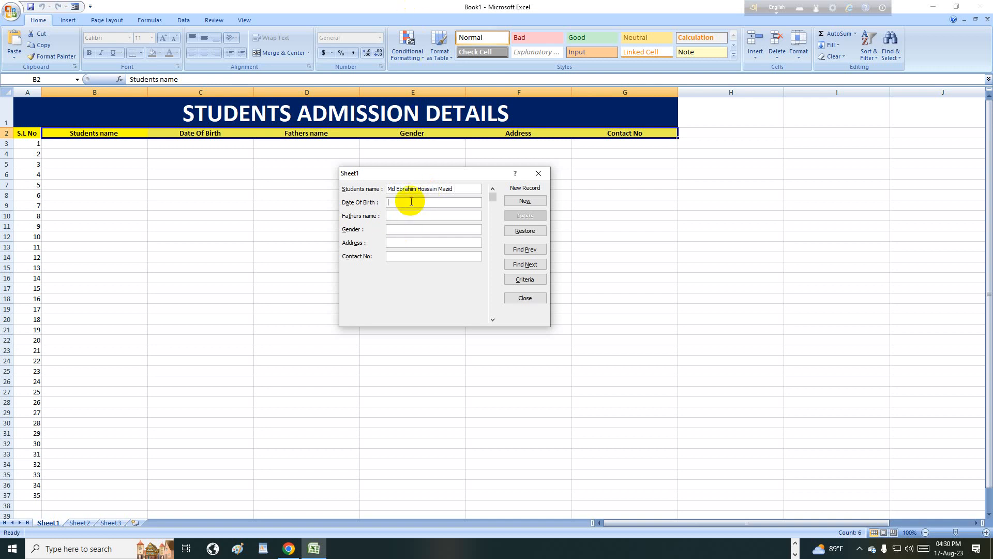
text(22.05.1995)
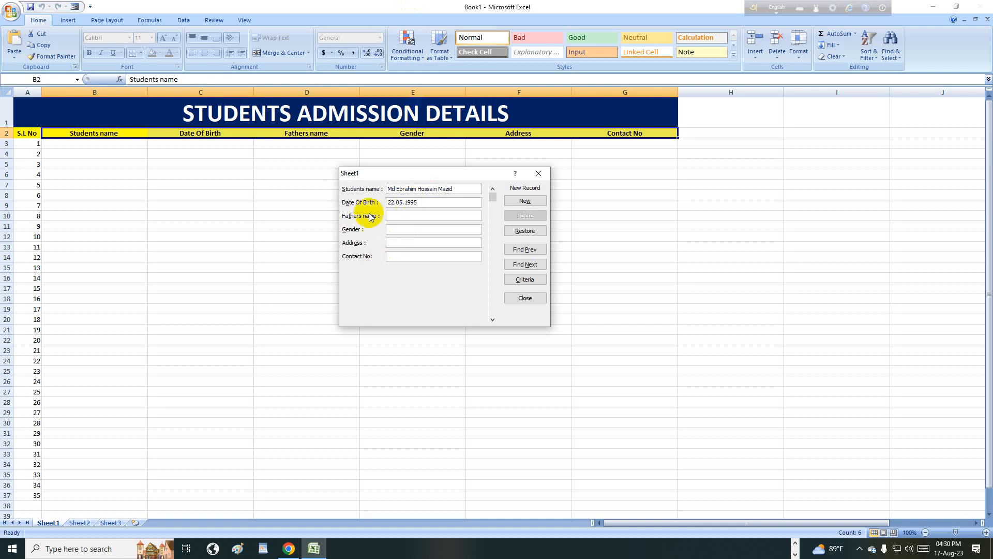
click(399, 216)
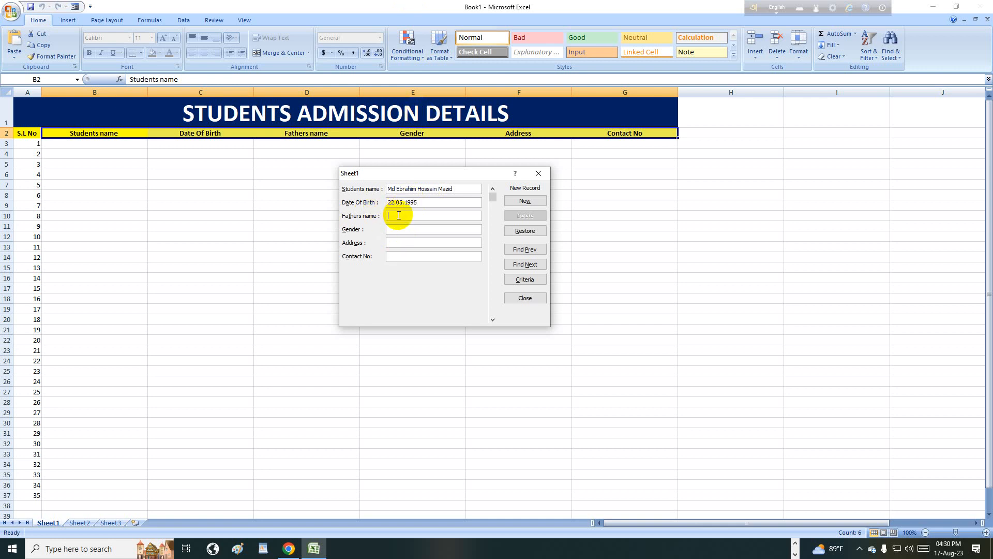
click(394, 228)
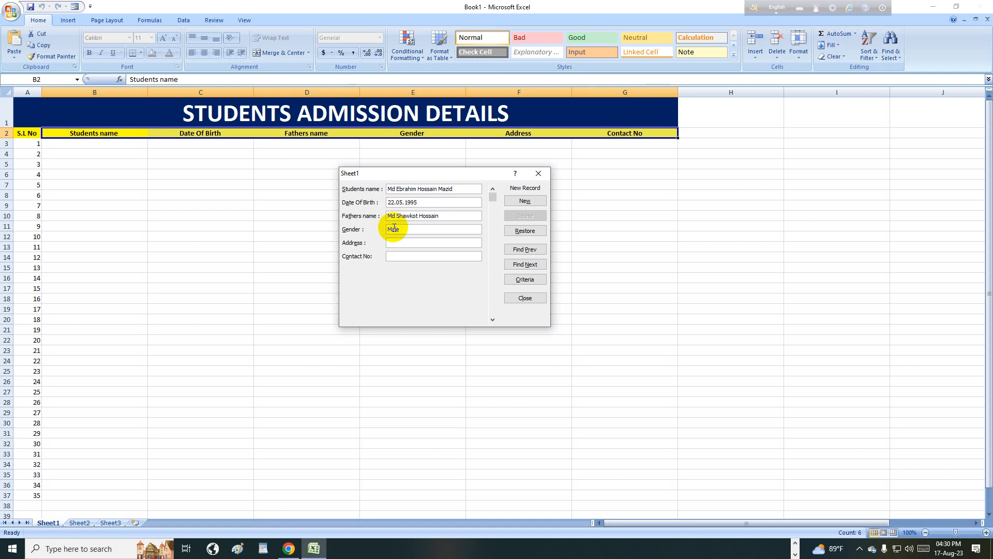
click(399, 244)
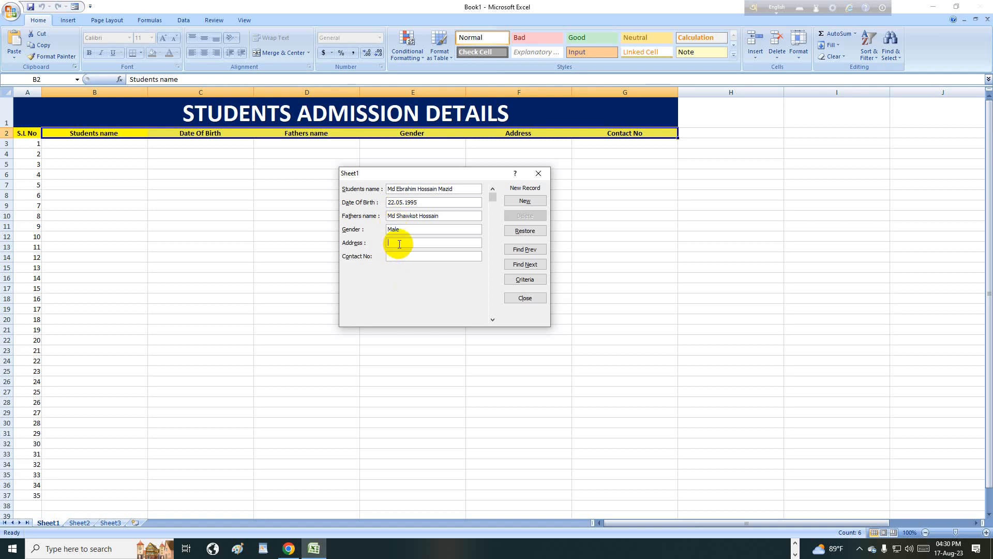
text(Satkhira)
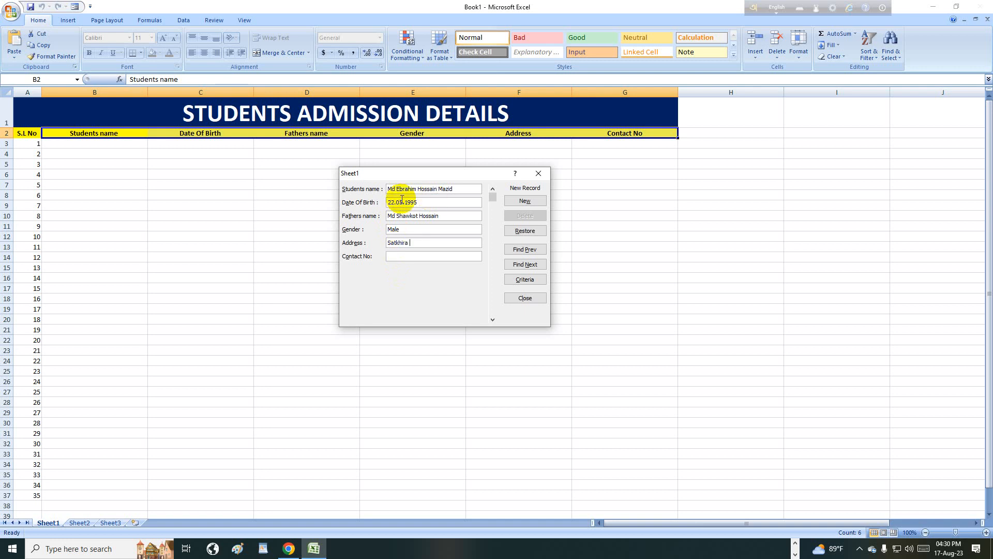
click(397, 254)
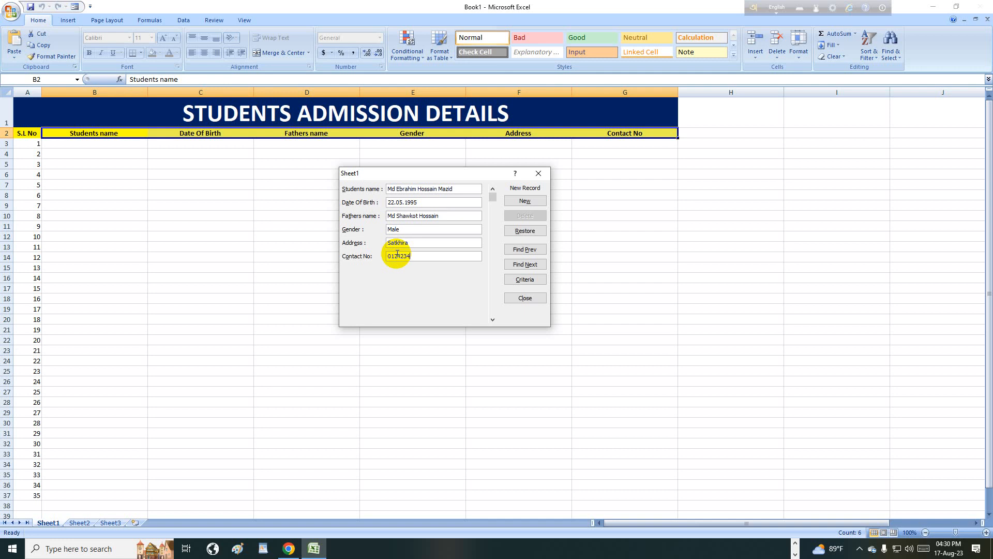
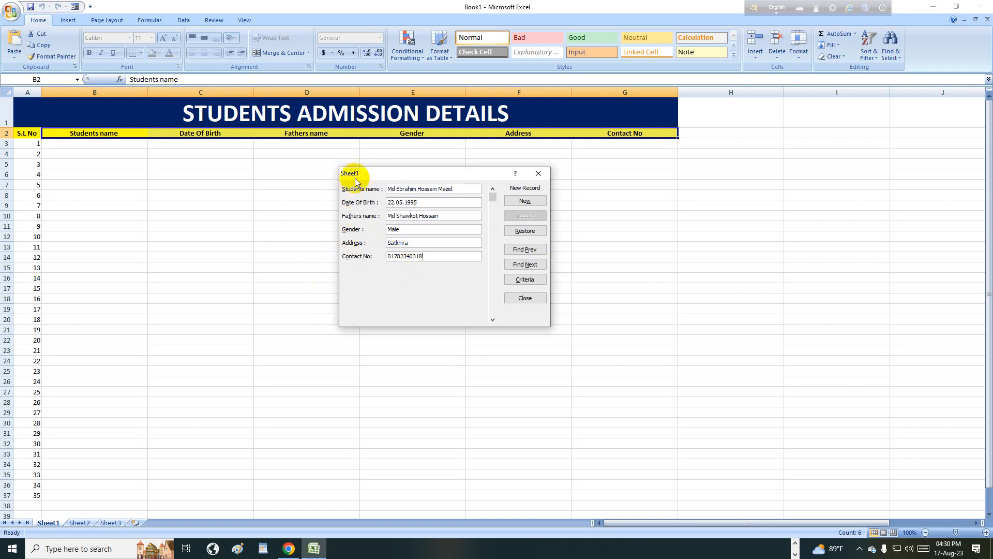
click(527, 203)
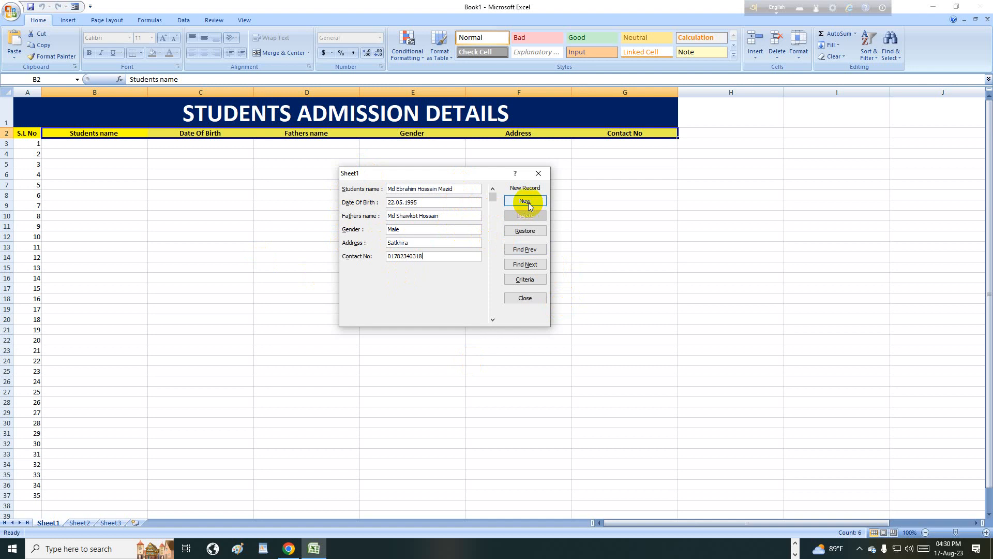
- Save the first record to row 3, then enter a second student's name and date of birth
click(527, 203)
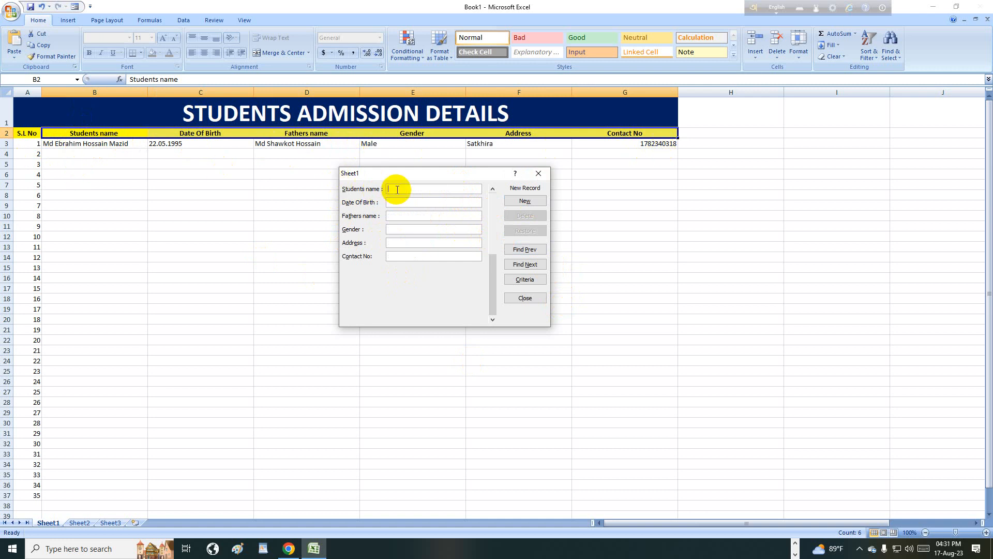
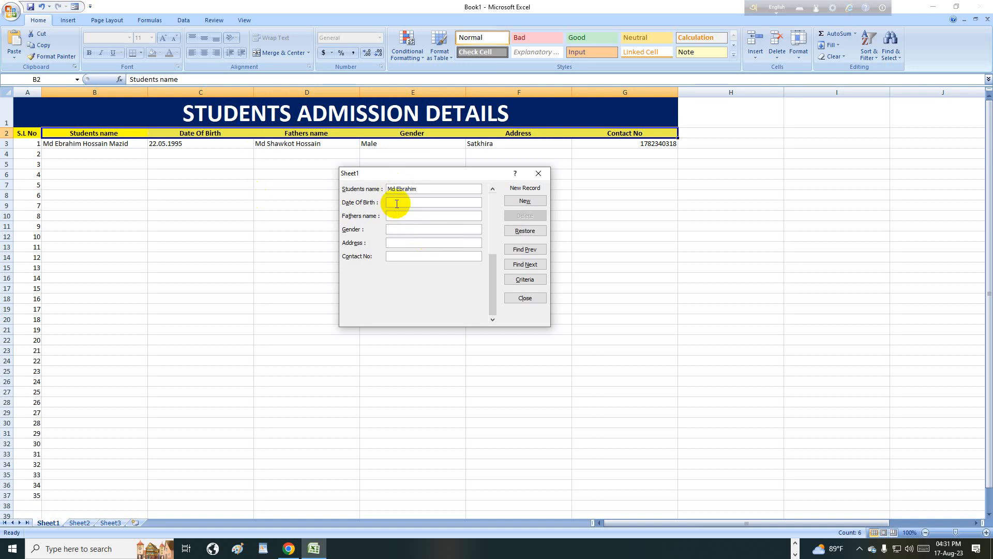
click(397, 203)
text(22.05.1995)
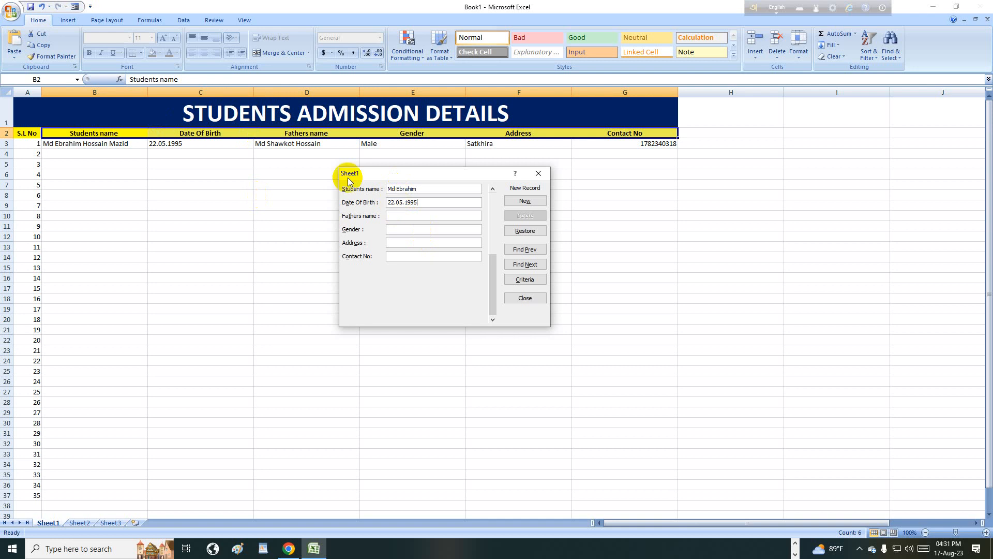
- Fill in the second student's father's name, gender Male, address and contact number, and add it as row 4
click(405, 218)
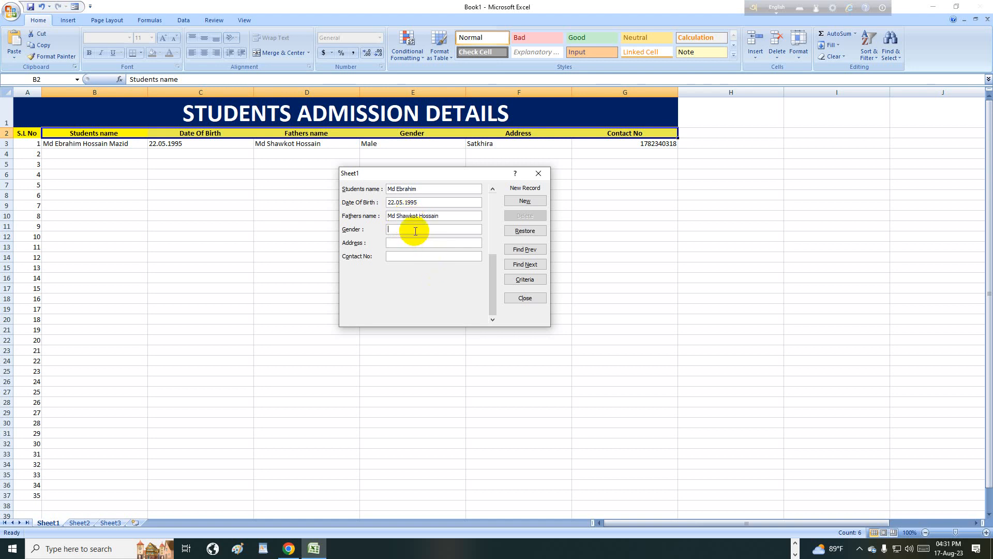
click(416, 231)
text(Male)
click(399, 243)
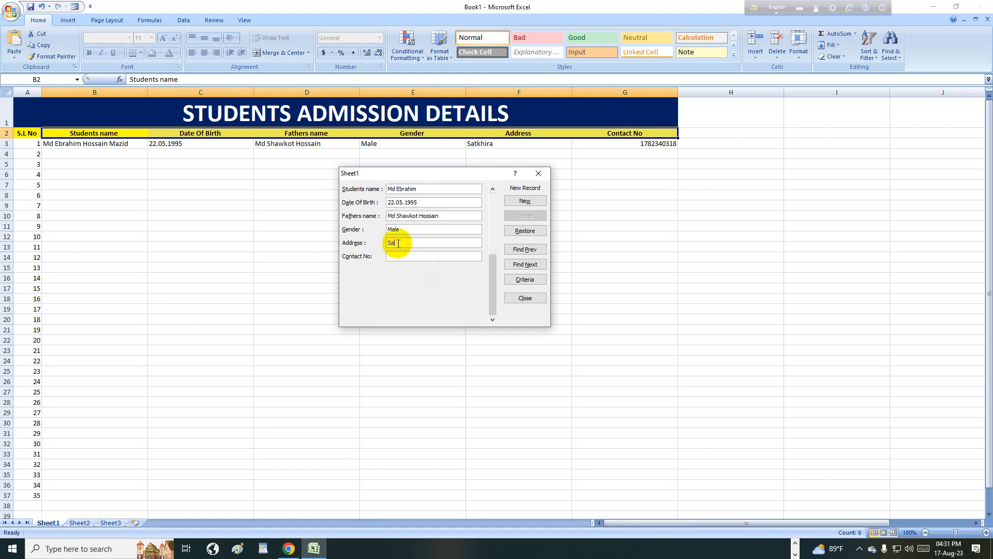
text(ra )
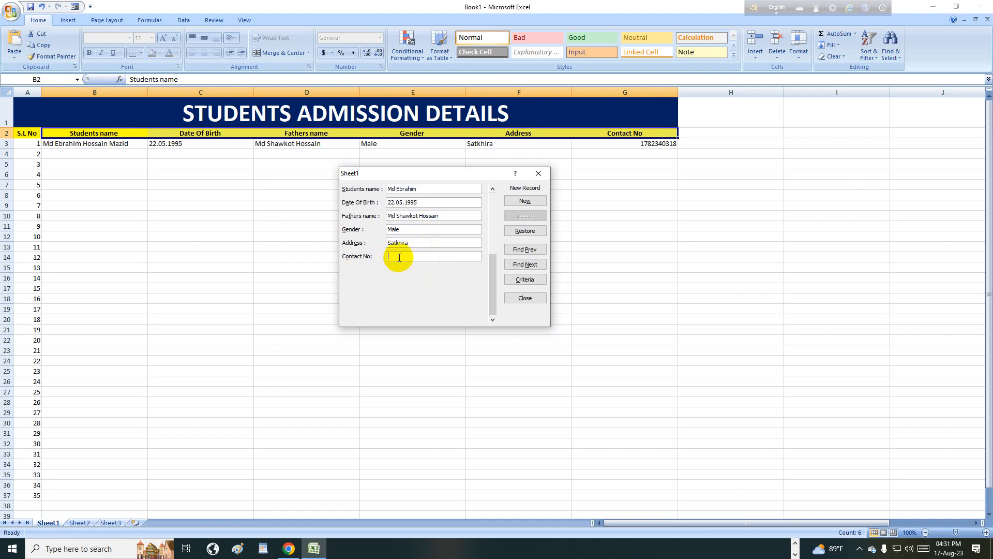
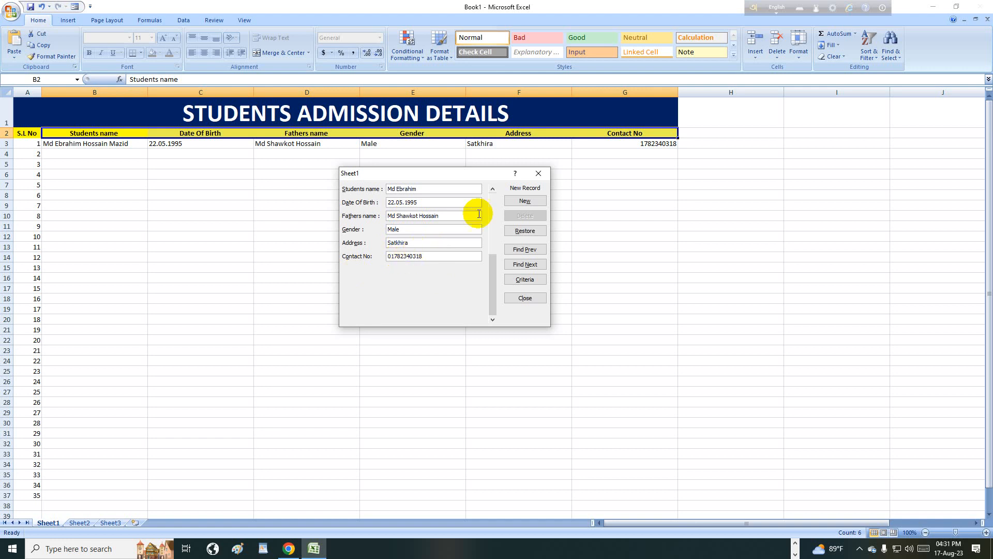
click(519, 202)
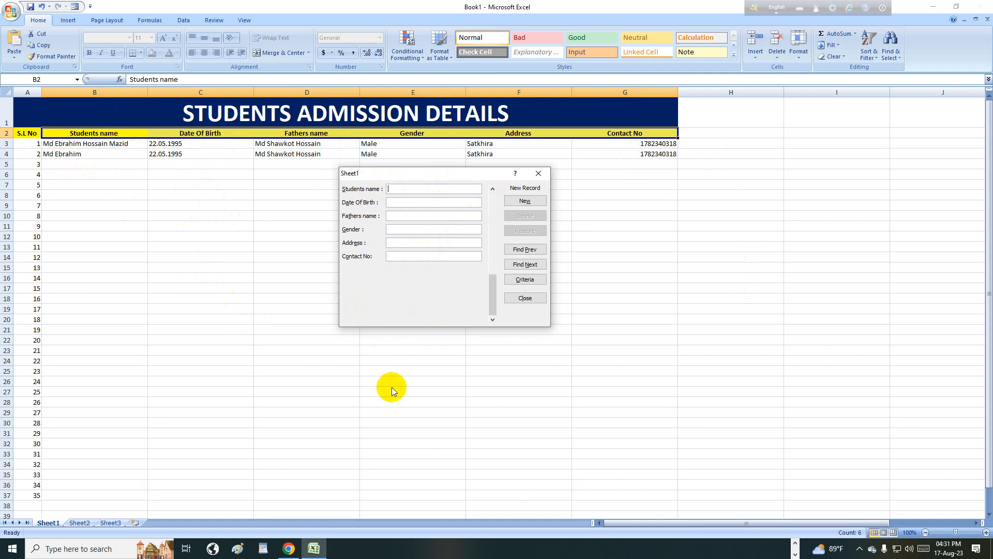
- Bring up record 2 of 2 in the data form and delete it permanently
click(531, 252)
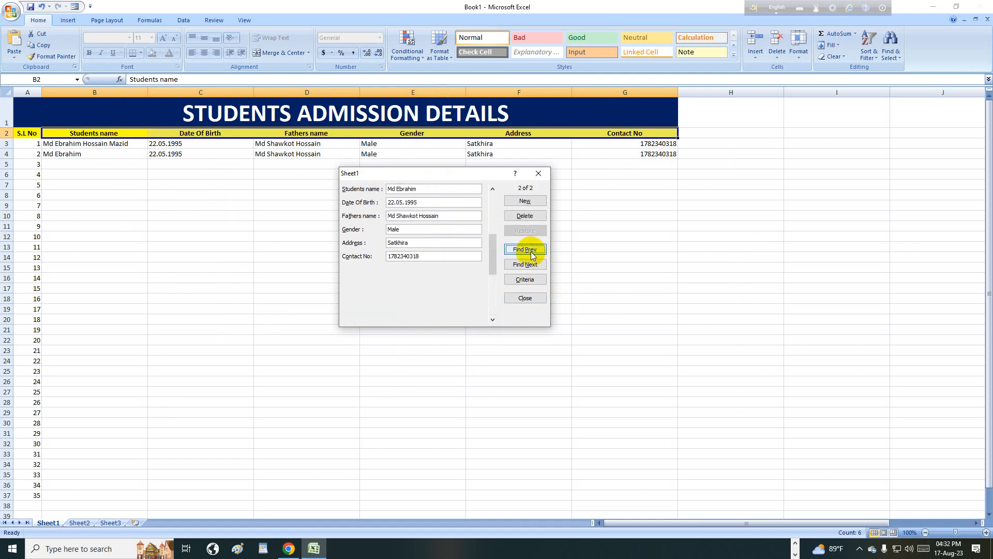
click(526, 216)
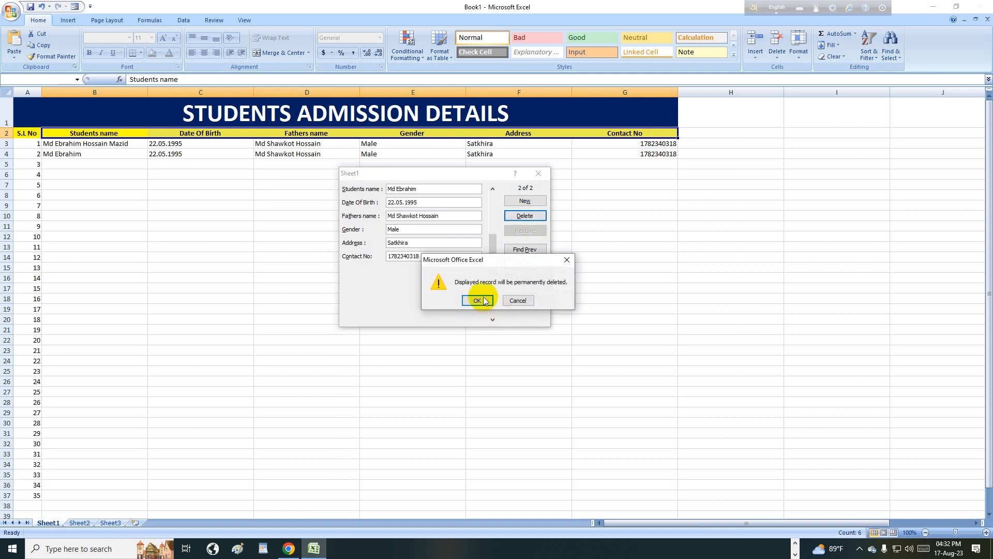
click(479, 300)
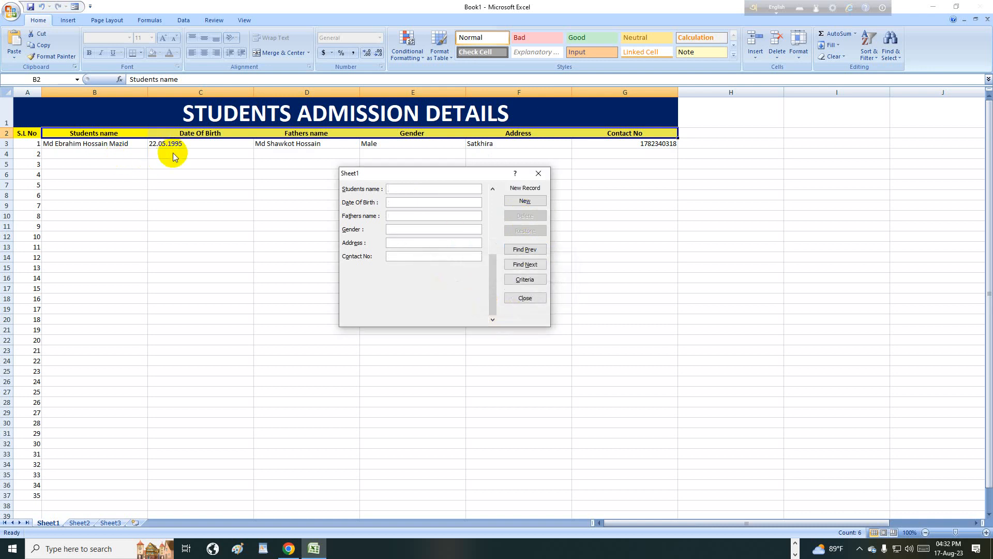